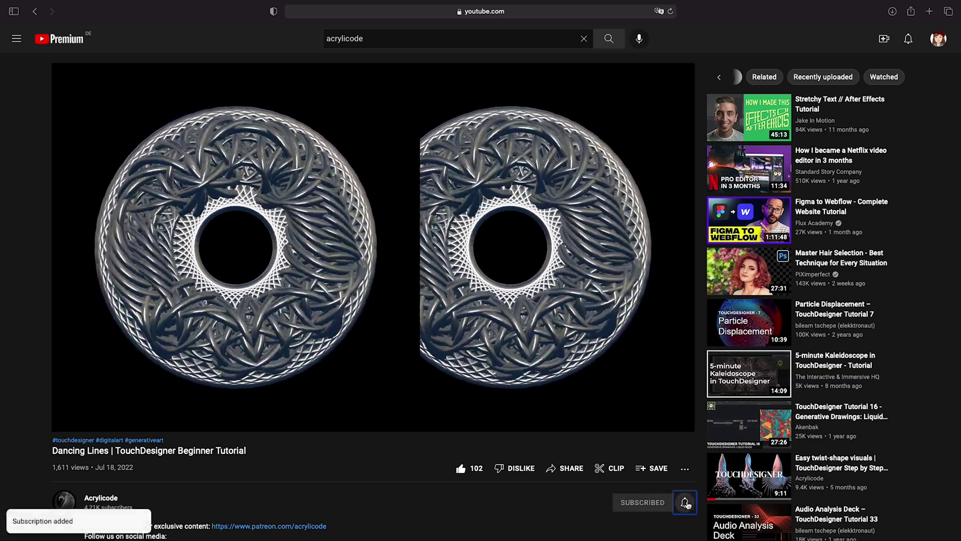
pyautogui.click(685, 502)
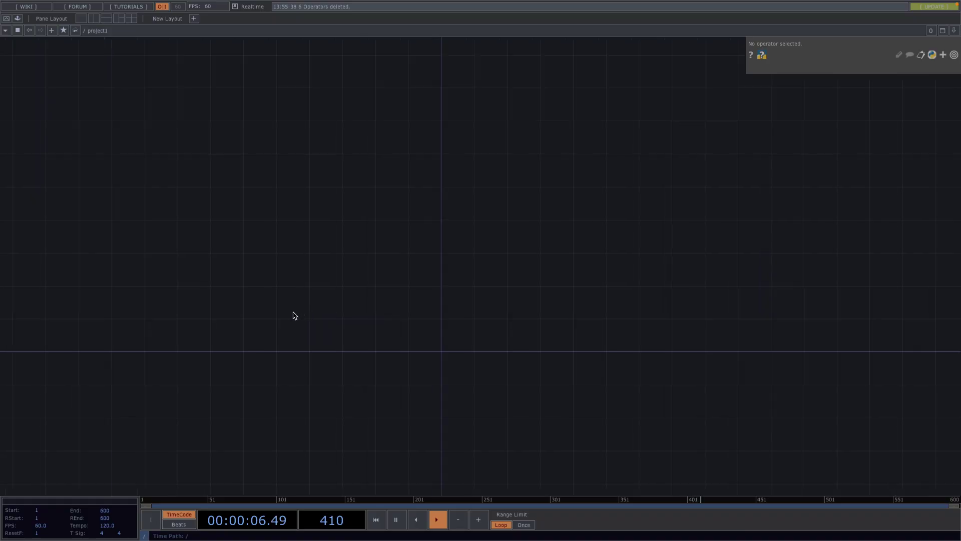
# Add a Torus SOP to the empty project network
pyautogui.press('Tab')
pyautogui.press('Tab')
pyautogui.press('Tab')
pyautogui.write('tor')
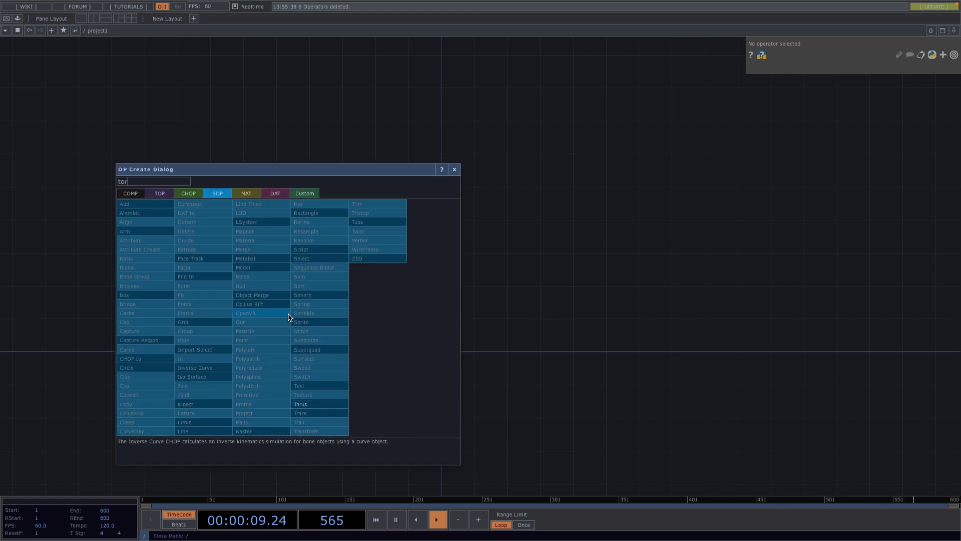
pyautogui.write('us')
pyautogui.press('Return')
pyautogui.click(289, 312)
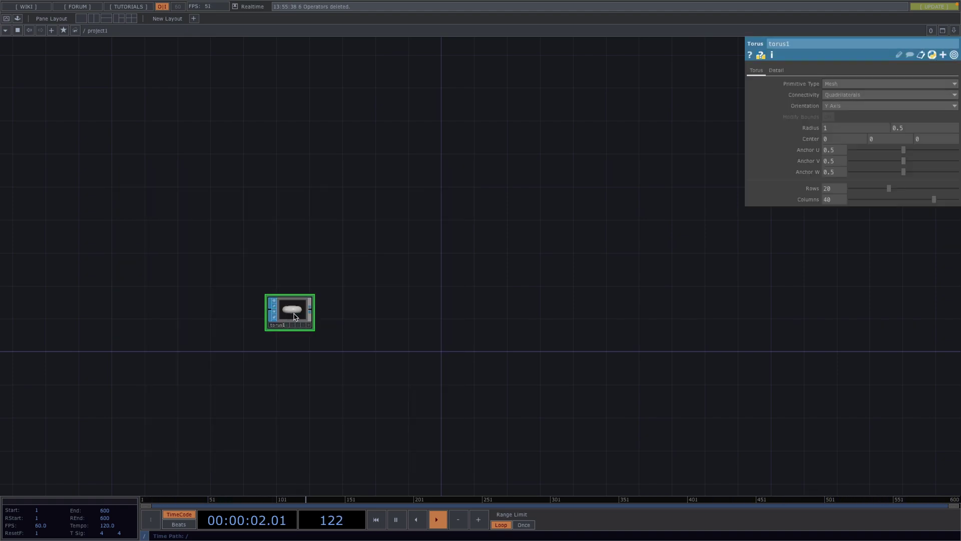
# Set the torus orientation to Z Axis
pyautogui.scroll(4, 286, 311)
pyautogui.click(833, 107)
pyautogui.click(834, 117)
pyautogui.click(833, 107)
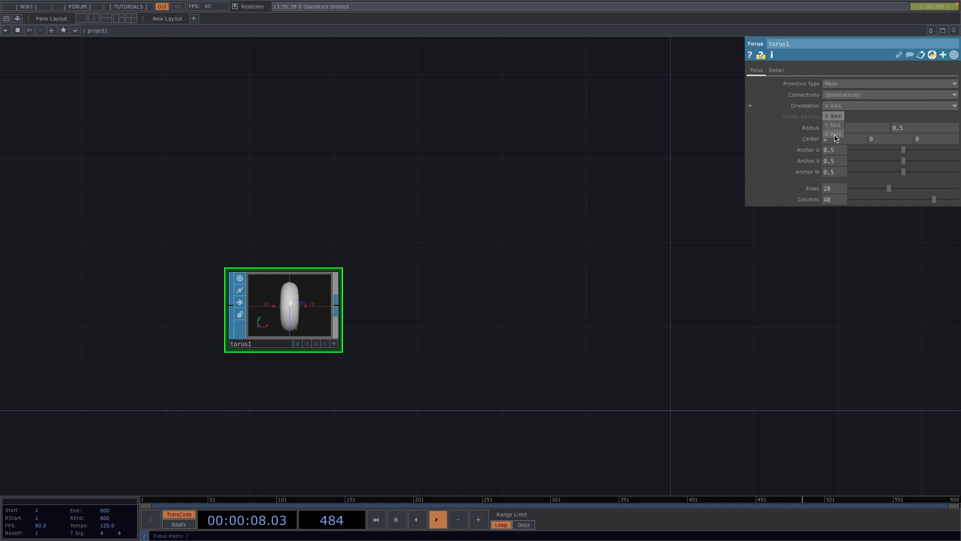
pyautogui.click(834, 137)
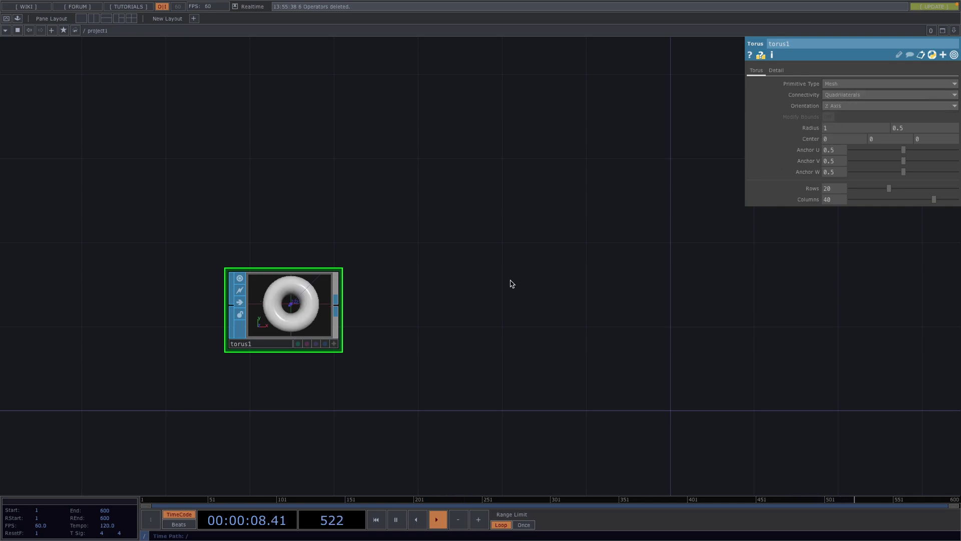
# Add a Null SOP connected to the torus output and place it well apart from the torus
pyautogui.rightClick(339, 316)
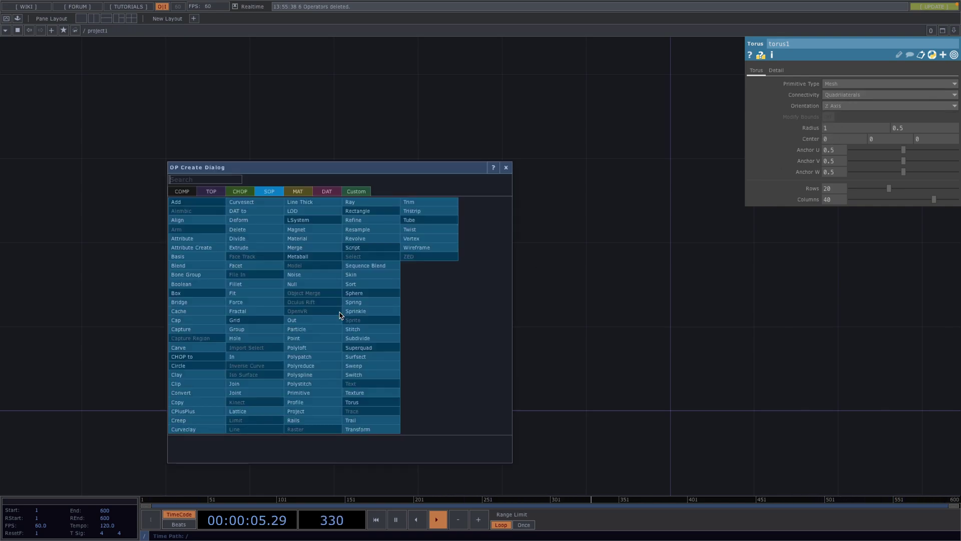
pyautogui.click(301, 284)
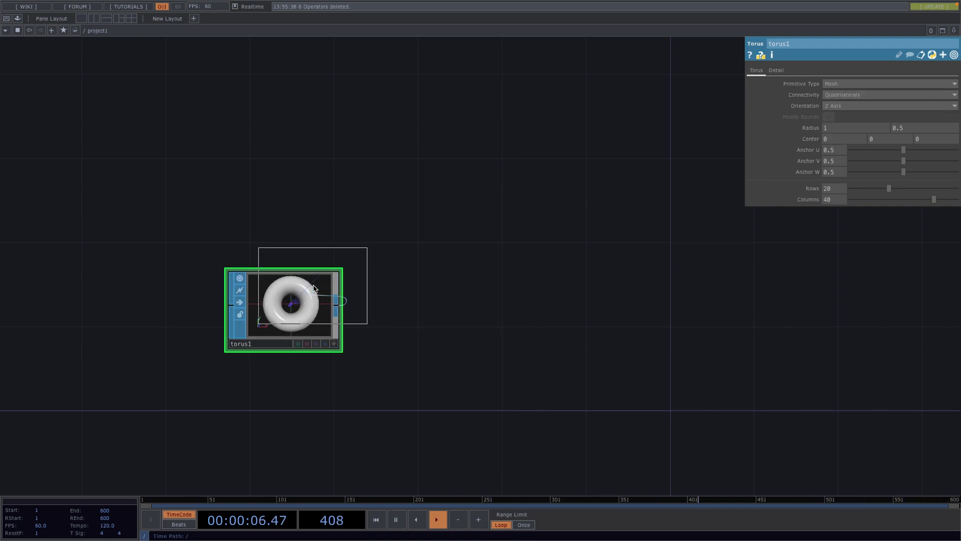
pyautogui.click(886, 305)
pyautogui.moveTo(809, 367); pyautogui.dragTo(546, 380)
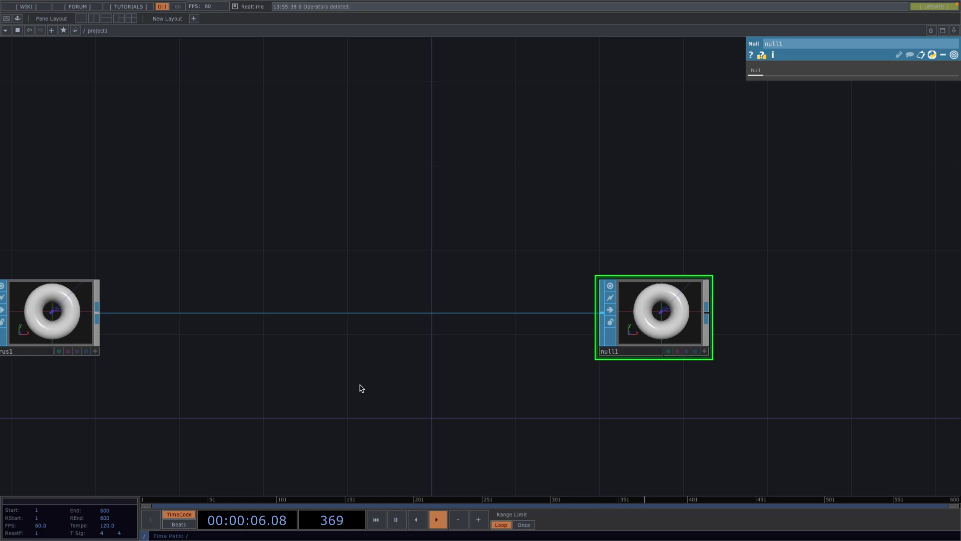
# Thin the torus into a ring by setting its Radius values to 0.56 and 0.06
pyautogui.click(75, 330)
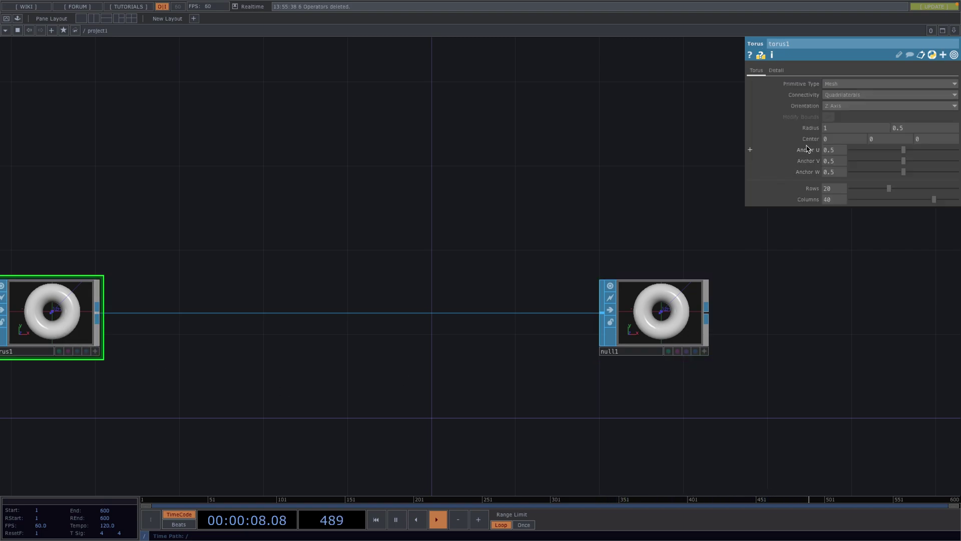
pyautogui.moveTo(813, 131); pyautogui.dragTo(716, 133, button='middle')
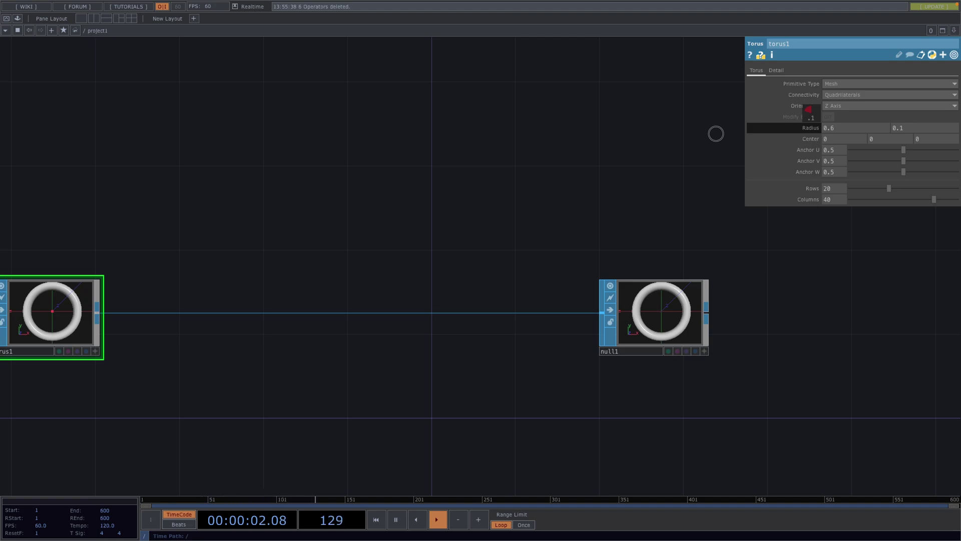
pyautogui.moveTo(716, 133); pyautogui.dragTo(716, 134, button='middle')
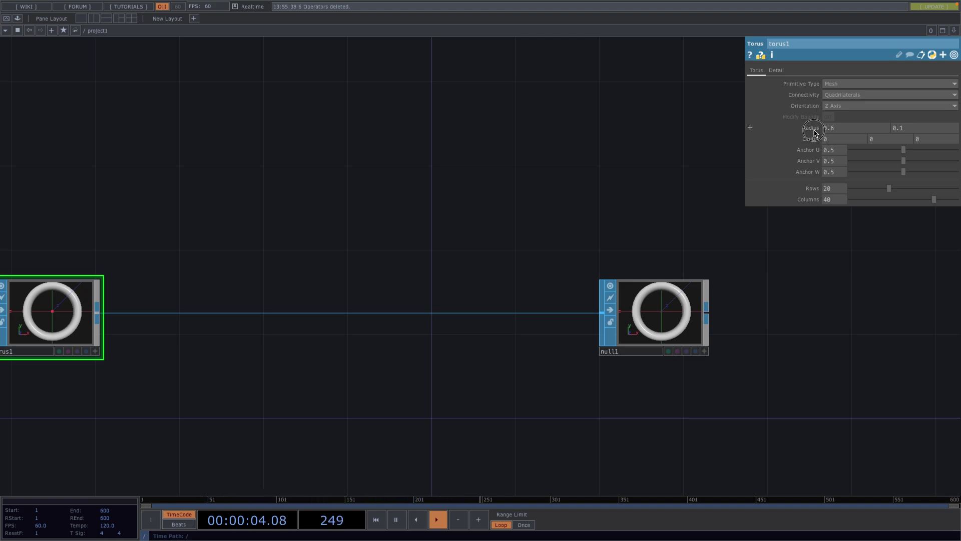
pyautogui.moveTo(814, 131); pyautogui.dragTo(765, 149, button='middle')
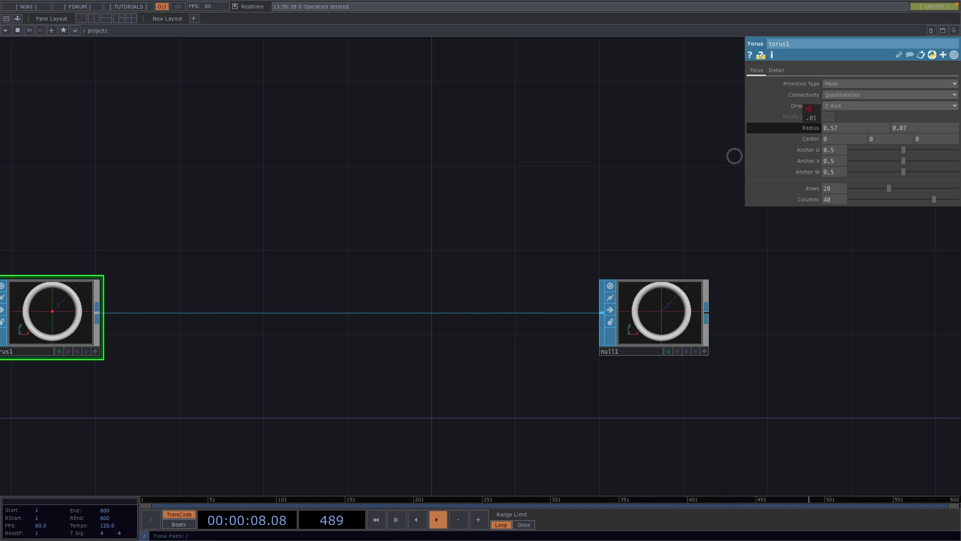
pyautogui.moveTo(734, 156); pyautogui.dragTo(723, 159, button='middle')
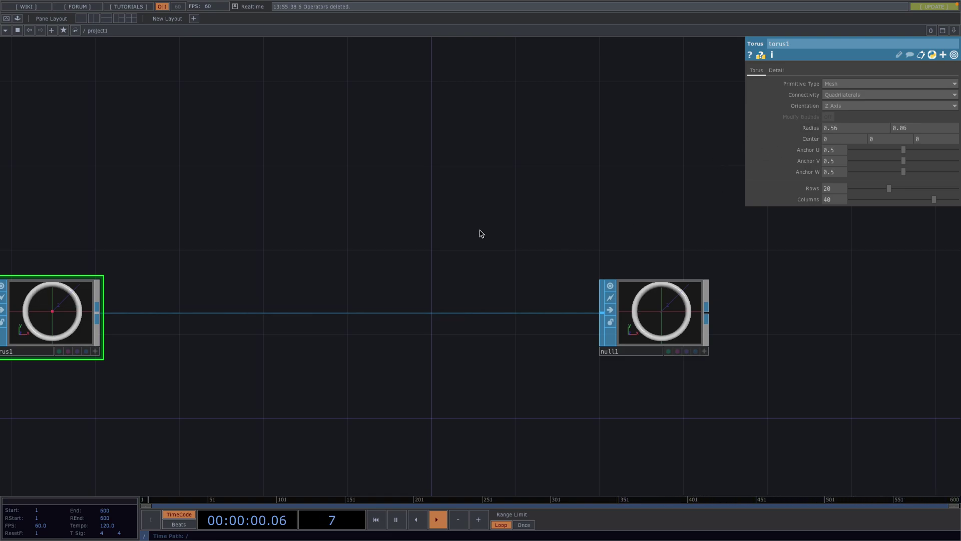
# Insert a Copy SOP on the connection between the torus and the null
pyautogui.moveTo(382, 219); pyautogui.dragTo(418, 177)
pyautogui.moveTo(316, 181); pyautogui.dragTo(366, 170)
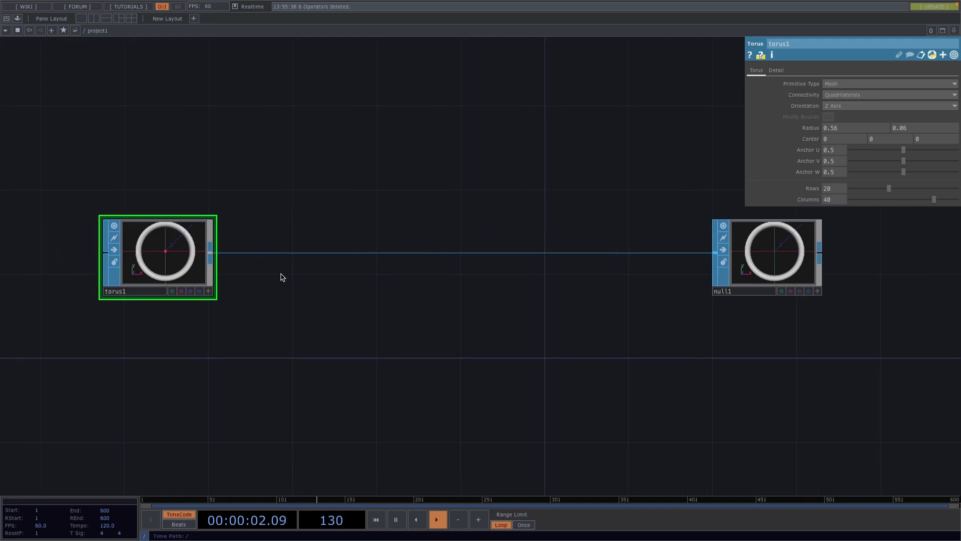
pyautogui.rightClick(269, 254)
pyautogui.click(295, 238)
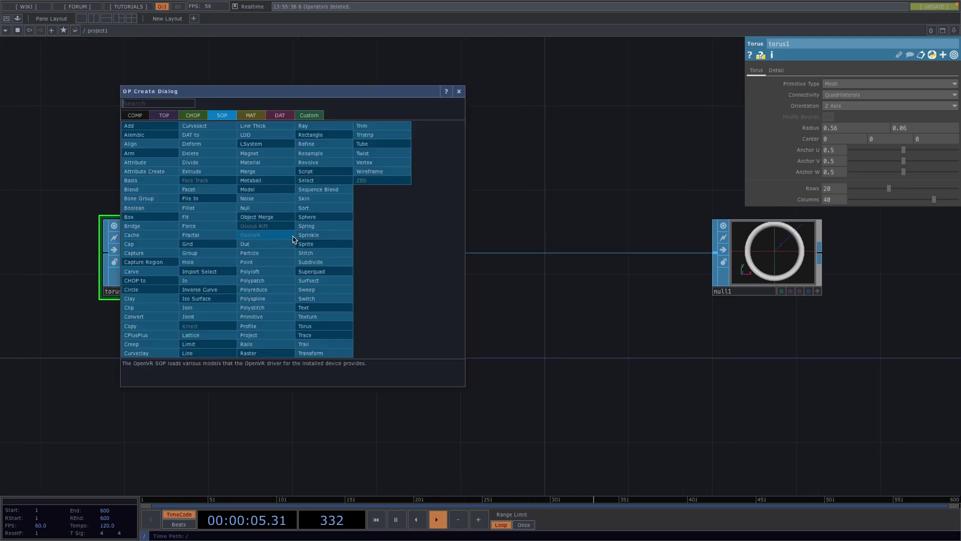
pyautogui.write('copy')
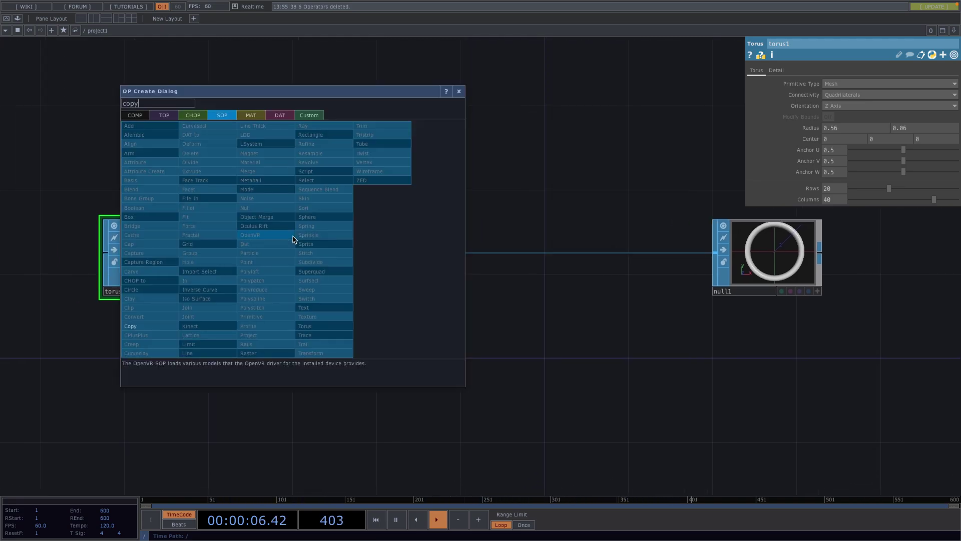
pyautogui.click(161, 326)
pyautogui.click(340, 256)
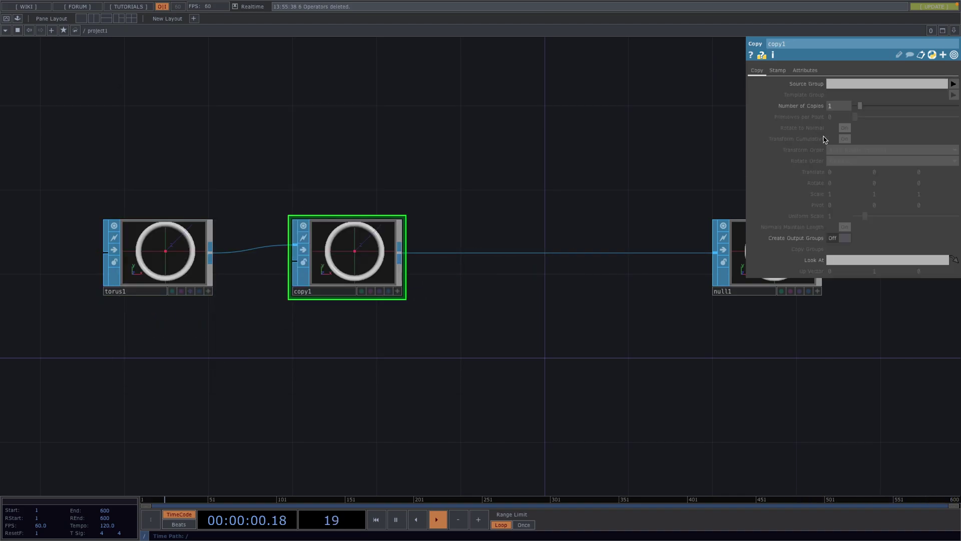
# Set the Copy SOP's Number of Copies to 5
pyautogui.click(846, 108)
pyautogui.write('5')
pyautogui.press('Return')
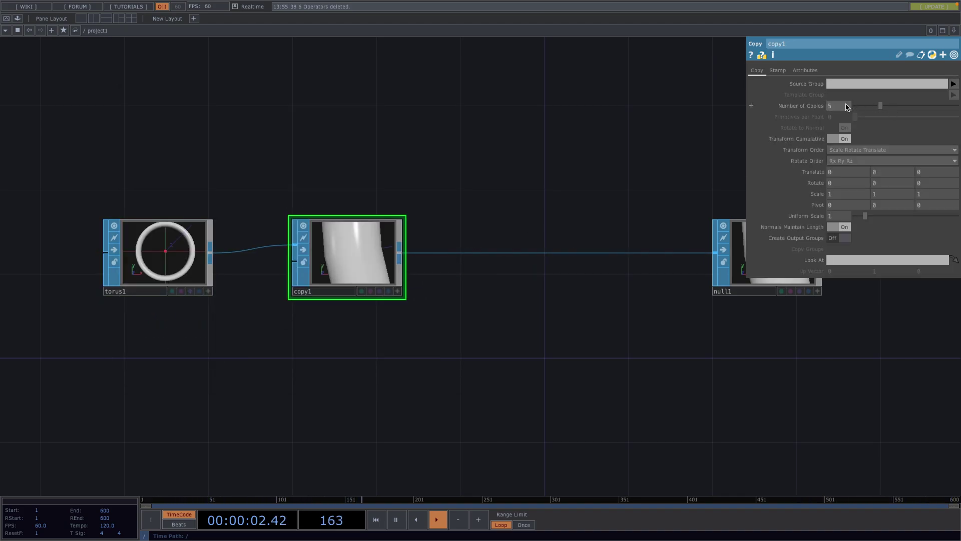
# Make the null SOP's viewer active and frame the whole ring inside it
pyautogui.scroll(-3, 288, 254)
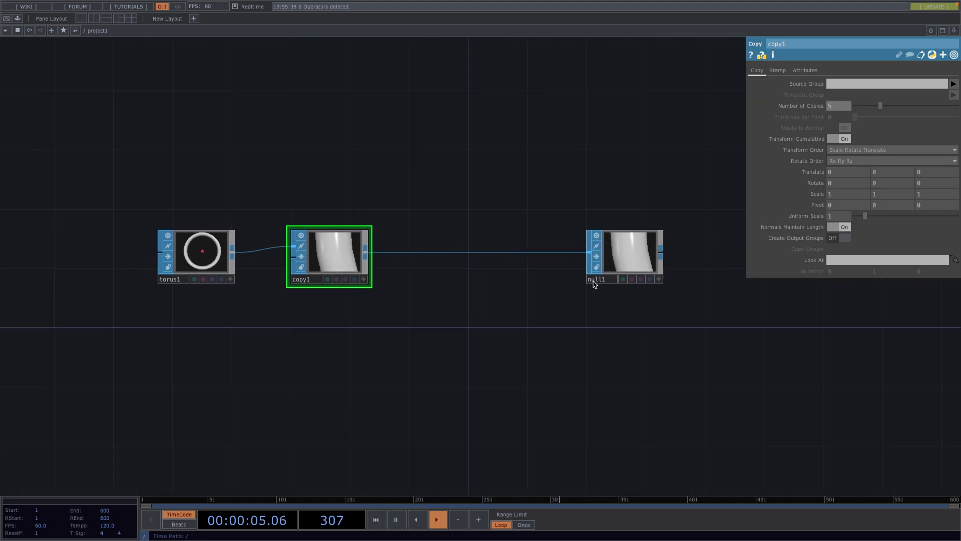
pyautogui.click(658, 279)
pyautogui.scroll(-10, 639, 256)
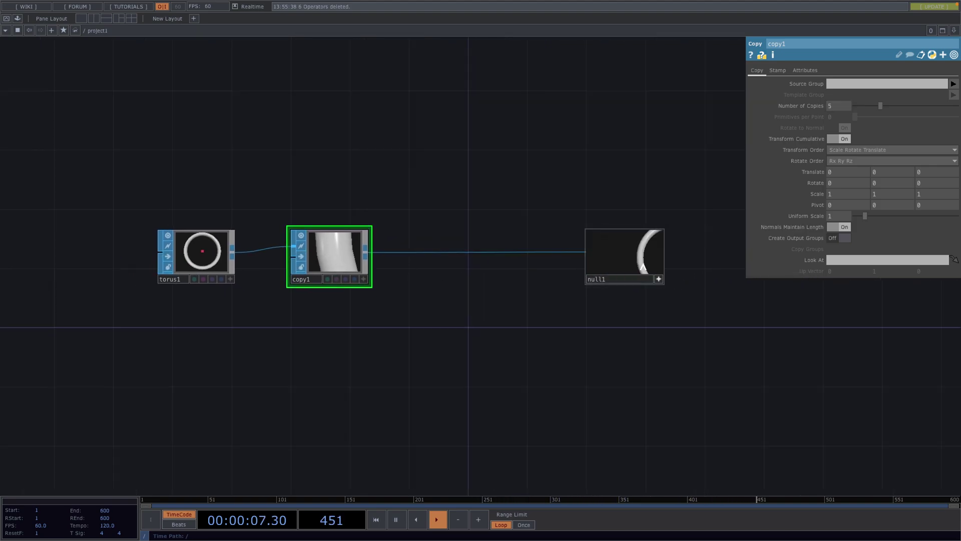
pyautogui.moveTo(647, 251); pyautogui.dragTo(637, 259, button='right')
pyautogui.moveTo(636, 262); pyautogui.dragTo(629, 251)
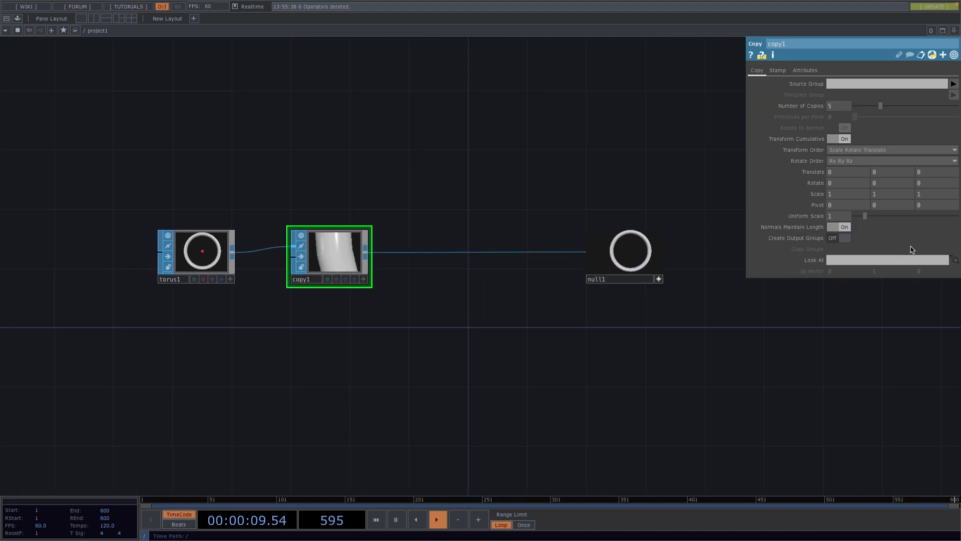
# Reduce the Copy SOP's Uniform Scale to 0.71 to spread the rings into concentric circles
pyautogui.moveTo(865, 218); pyautogui.dragTo(863, 216)
pyautogui.scroll(4, 624, 263)
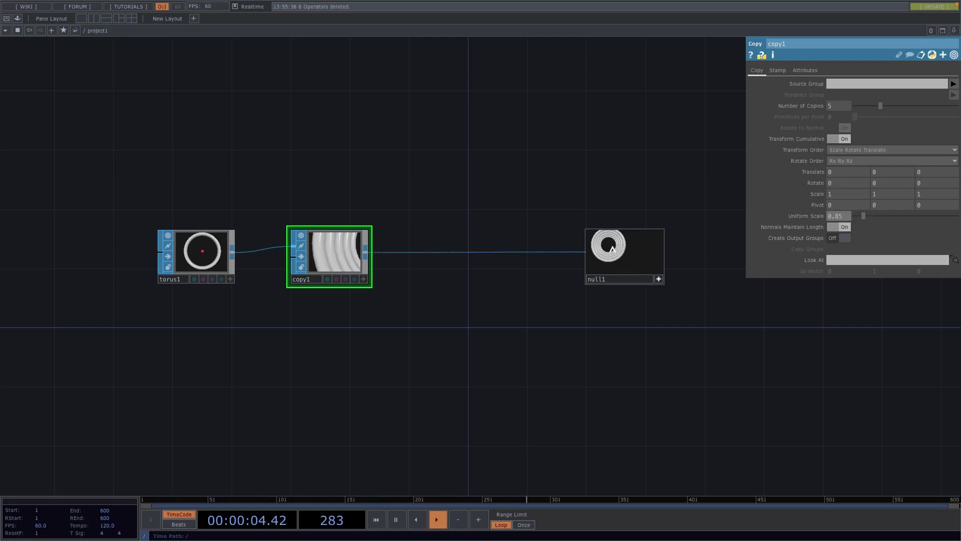
pyautogui.moveTo(612, 248); pyautogui.dragTo(646, 259, button='right')
pyautogui.scroll(8, 627, 249)
pyautogui.scroll(-3, 626, 249)
pyautogui.scroll(-5, 626, 248)
pyautogui.scroll(-1, 646, 259)
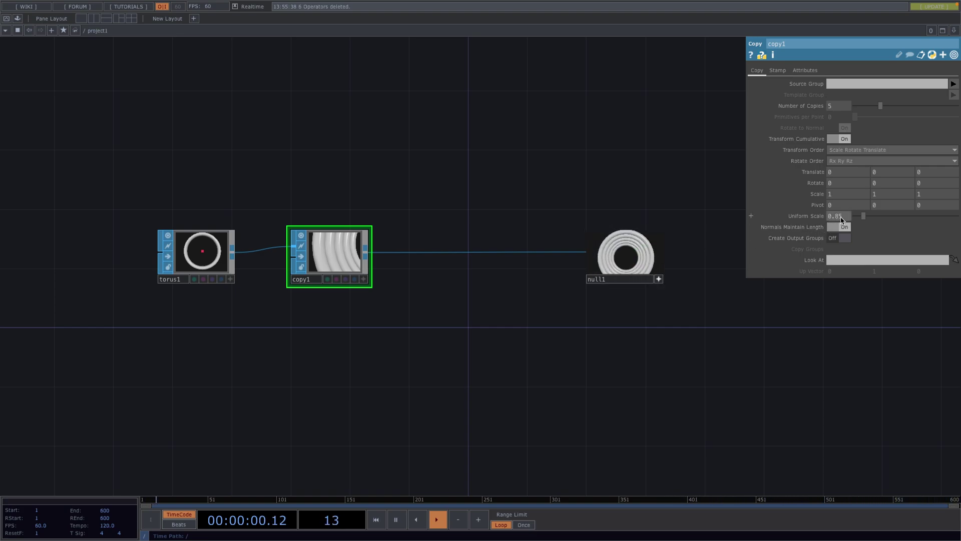
pyautogui.moveTo(842, 217); pyautogui.dragTo(816, 229)
pyautogui.moveTo(816, 228); pyautogui.dragTo(507, 269, button='middle')
# Try rotating the copies about the Y axis while watching the null's preview, and restore the rotation to 0
pyautogui.scroll(2, 612, 312)
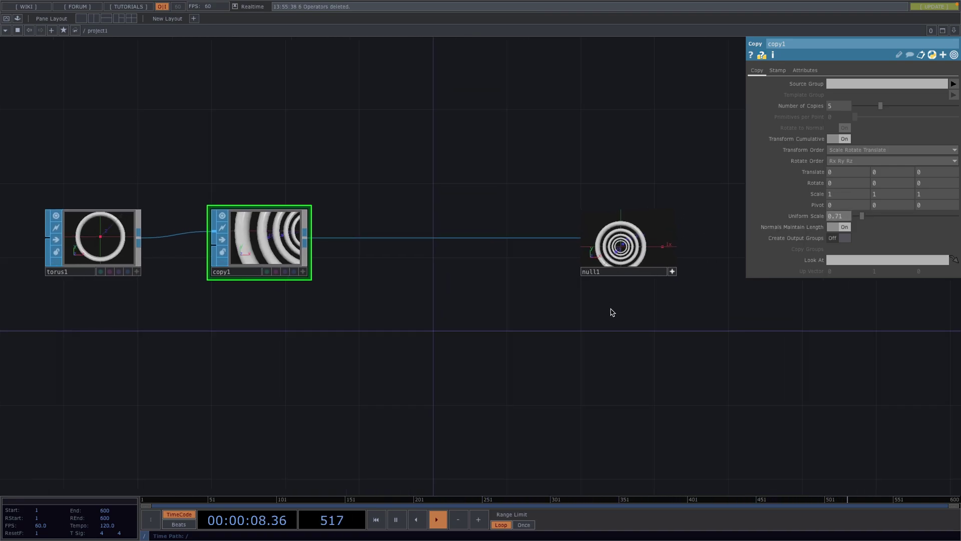
pyautogui.scroll(4, 616, 301)
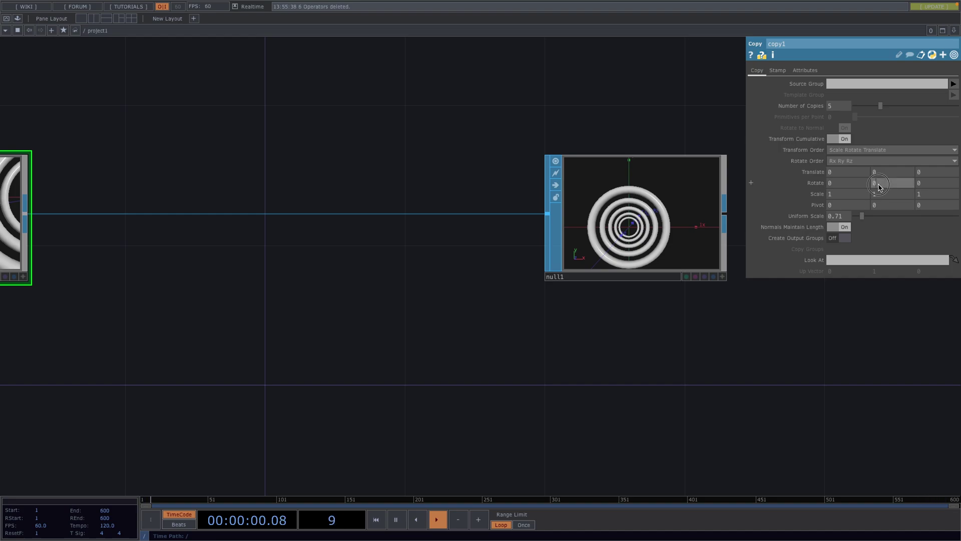
pyautogui.moveTo(880, 186); pyautogui.dragTo(880, 168, button='middle')
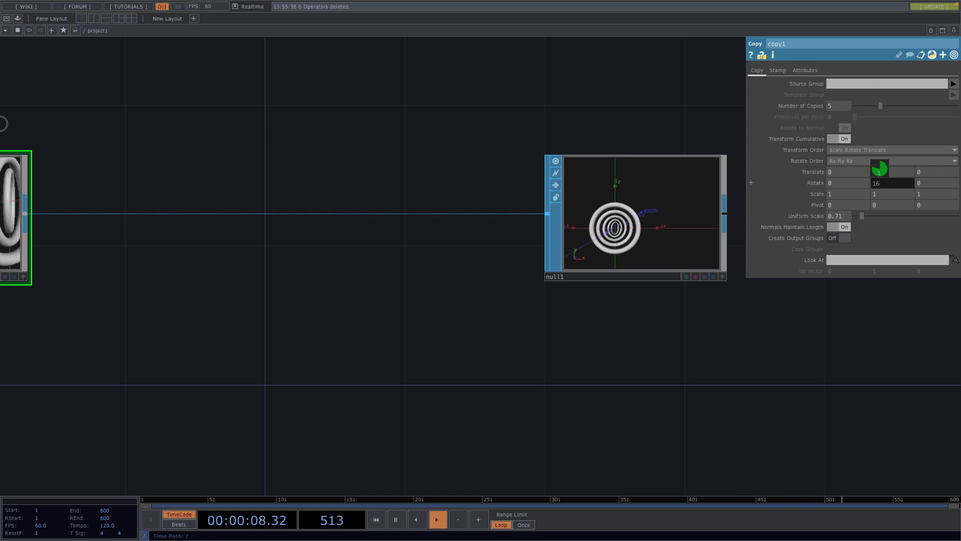
pyautogui.moveTo(3, 123); pyautogui.dragTo(476, 131, button='middle')
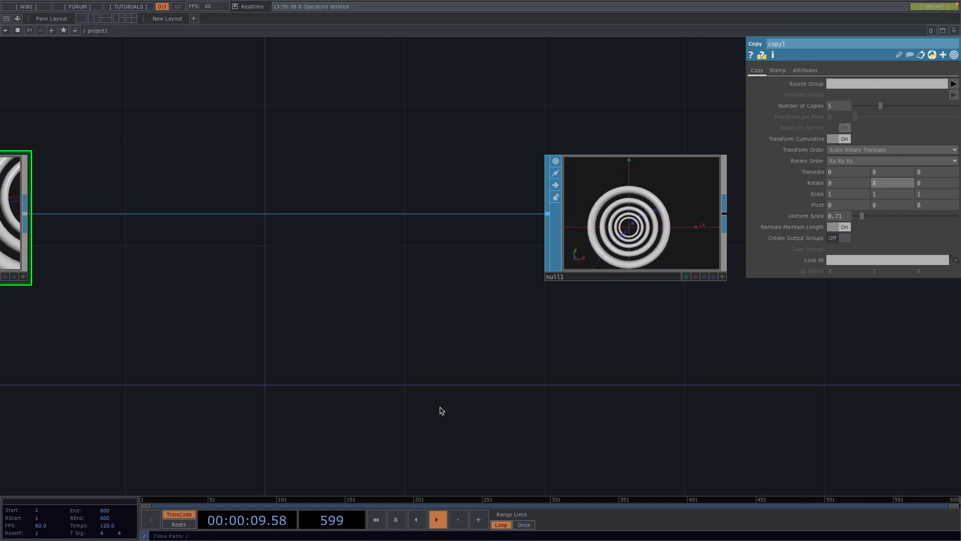
# Add a Constant CHOP in the empty area below the SOP chain
pyautogui.scroll(-8, 440, 408)
pyautogui.moveTo(379, 414); pyautogui.dragTo(424, 219)
pyautogui.press('Tab')
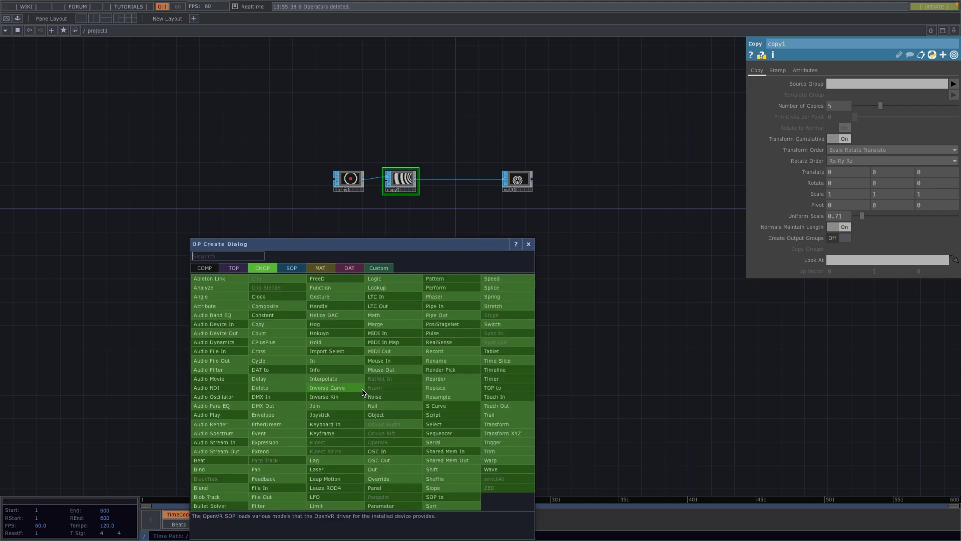
pyautogui.click(263, 314)
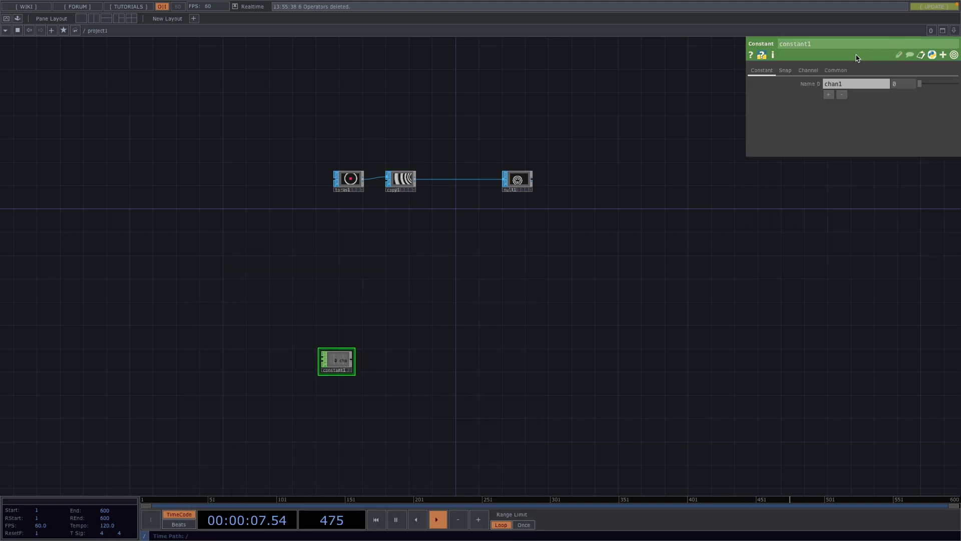
# Name the Constant CHOP's channel time_fraction and drive its value with an expression giving the current fraction of the timeline
pyautogui.click(855, 84)
pyautogui.write('time_fraction')
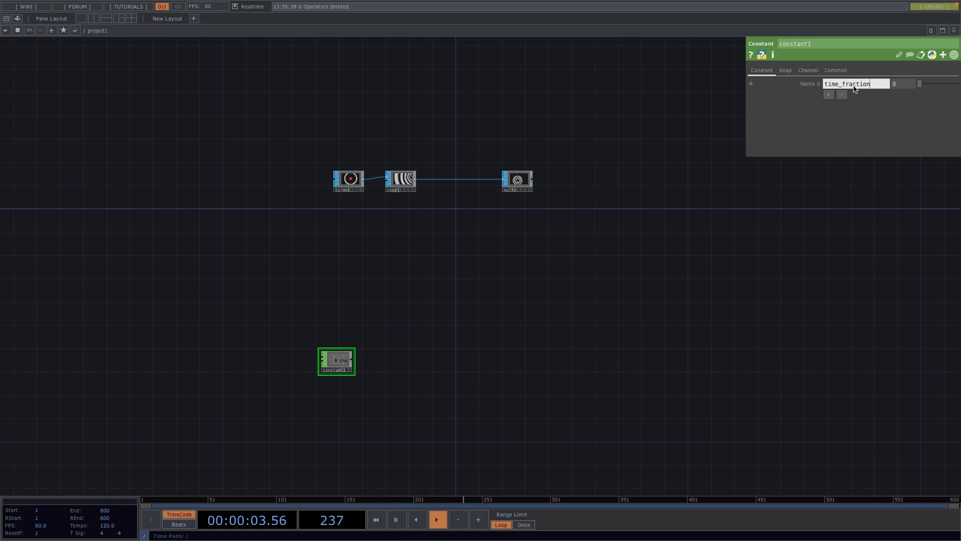
pyautogui.press('Tab')
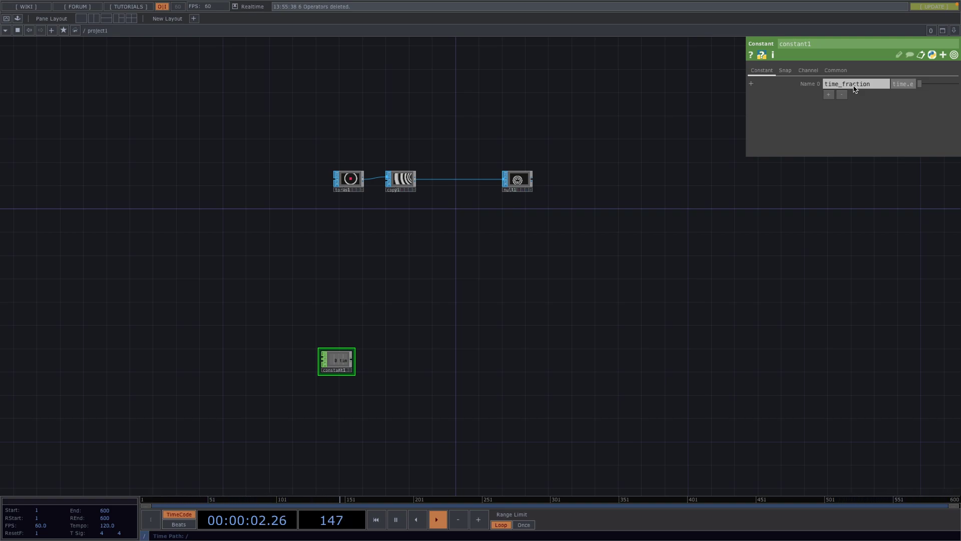
pyautogui.moveTo(934, 84); pyautogui.dragTo(934, 84)
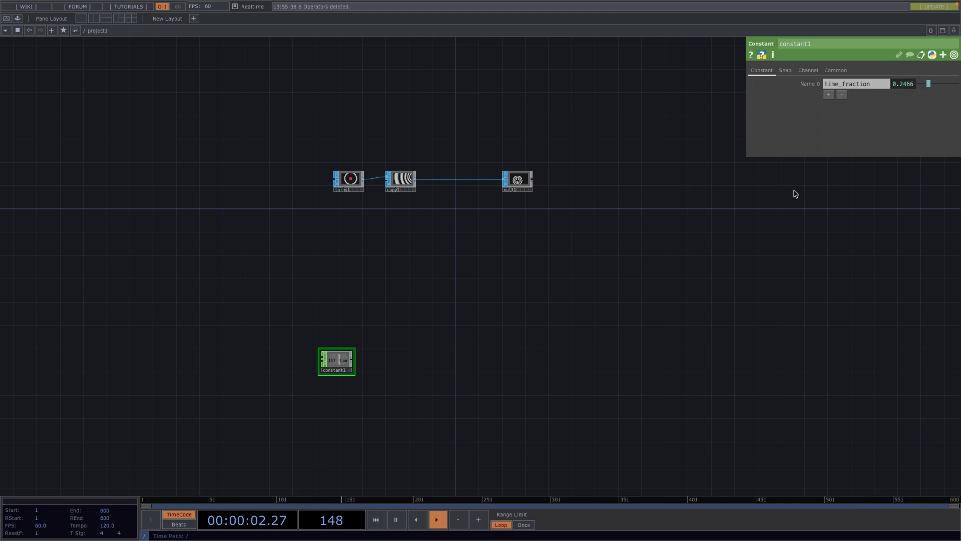
# Add a Null CHOP connected to the Constant CHOP's output, leaving space between them
pyautogui.click(352, 361)
pyautogui.write('nu')
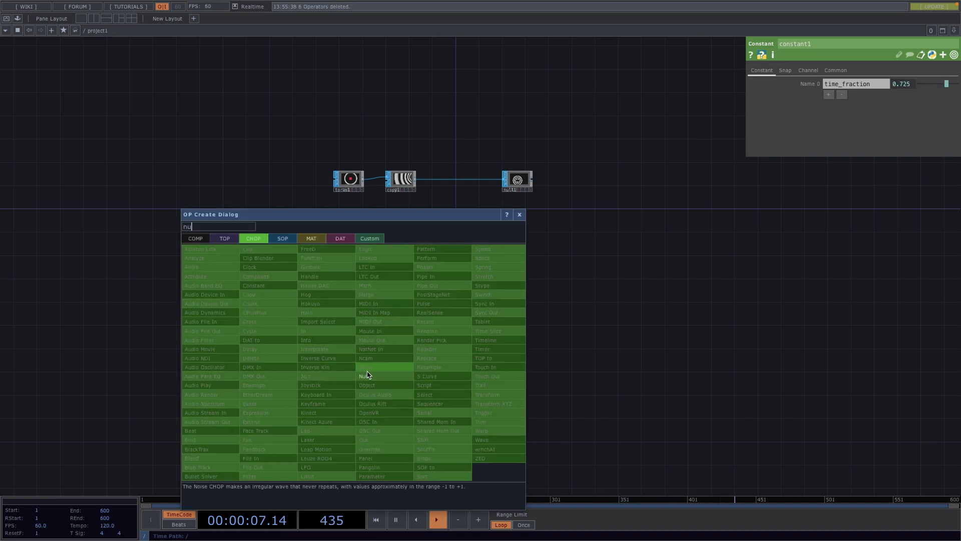
pyautogui.click(367, 374)
pyautogui.click(529, 360)
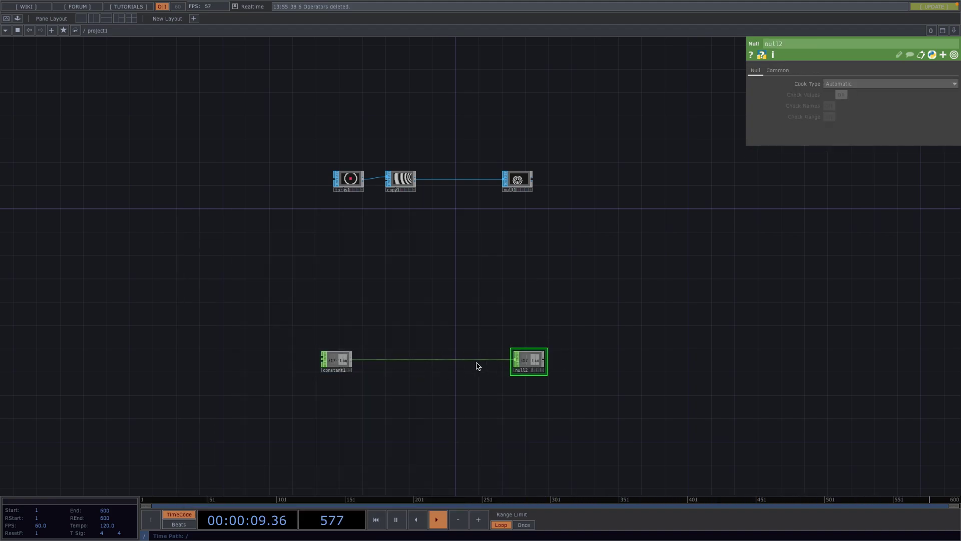
# Add a Math CHOP fed by the Constant CHOP, placed below the existing CHOP chain
pyautogui.rightClick(456, 360)
pyautogui.click(473, 356)
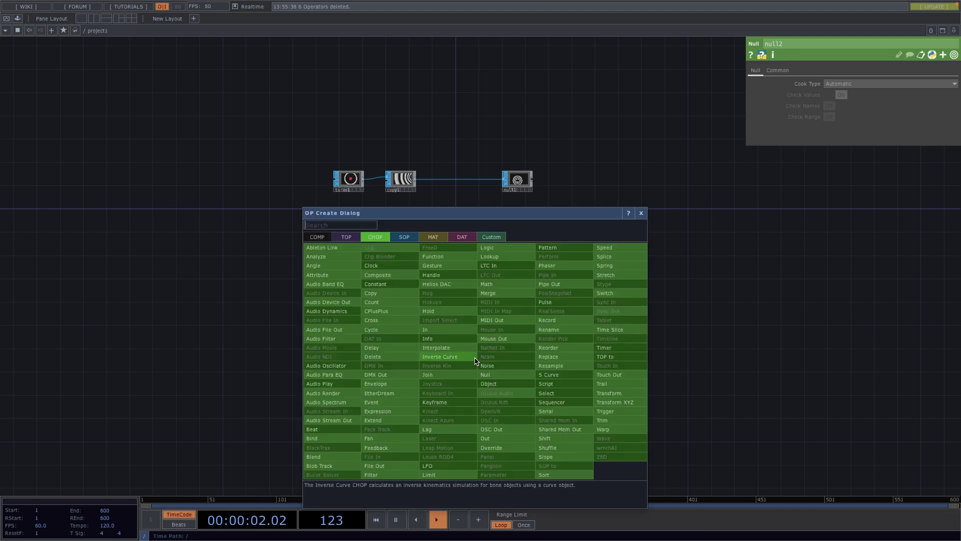
pyautogui.write('math')
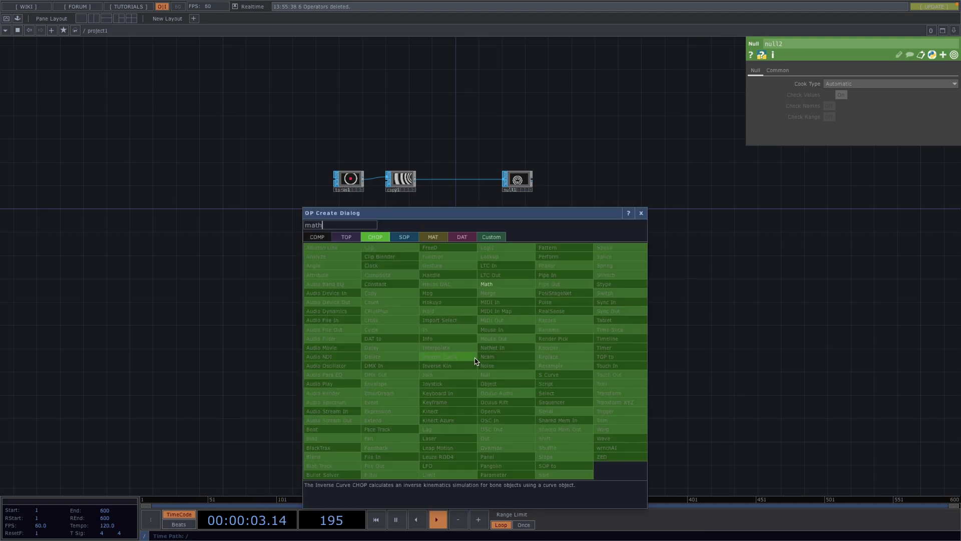
pyautogui.click(500, 284)
pyautogui.click(476, 417)
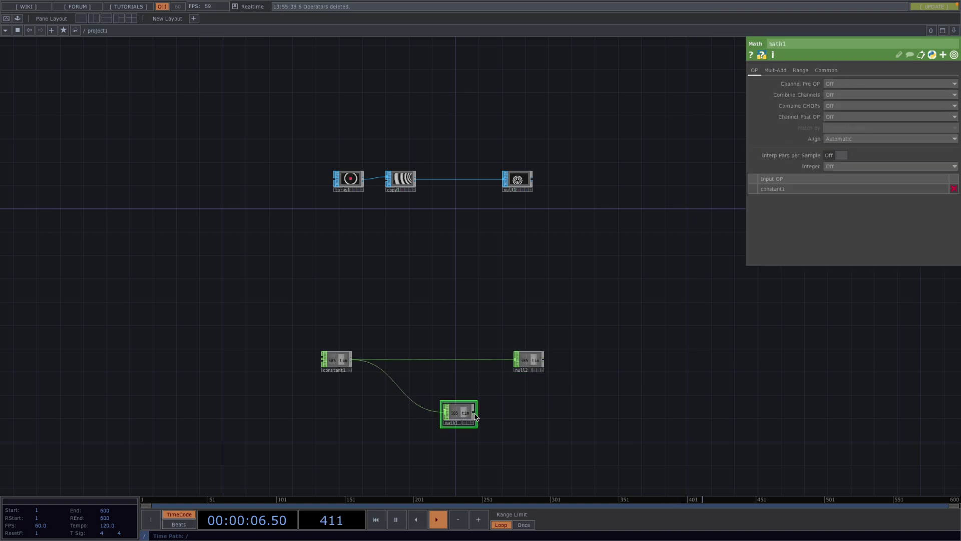
# Add a Null CHOP connected to the Math CHOP's output
pyautogui.click(476, 417)
pyautogui.click(511, 408)
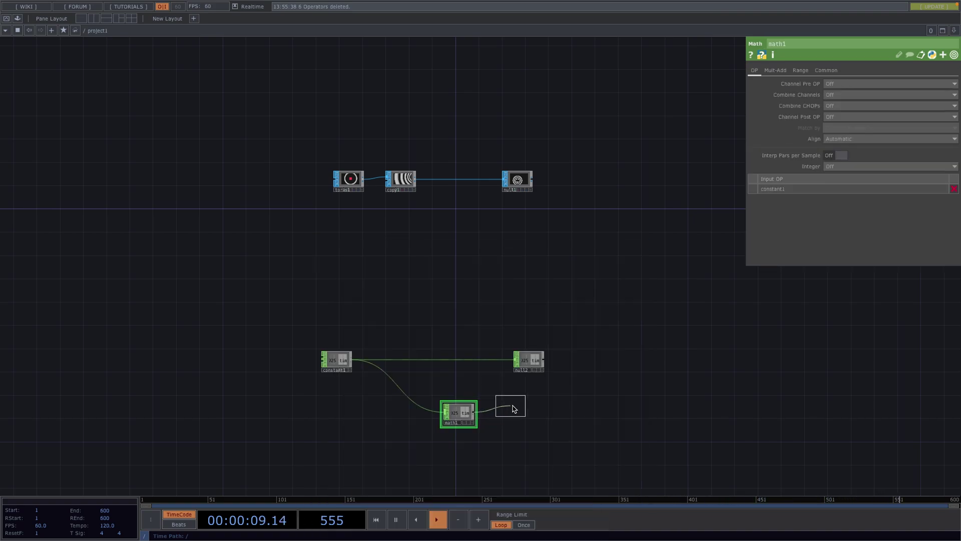
pyautogui.click(523, 414)
# Set the Math CHOP's Multiply value to 360
pyautogui.click(470, 418)
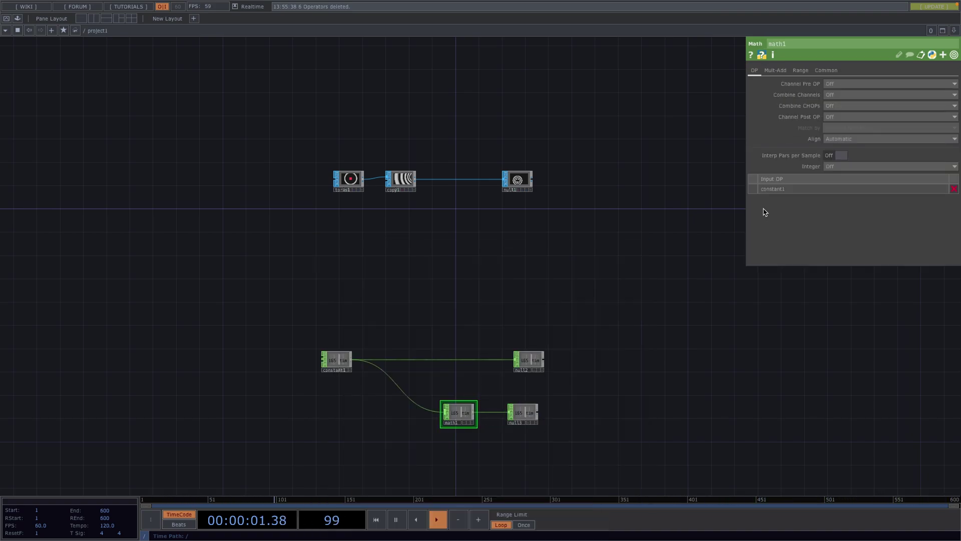
pyautogui.click(800, 72)
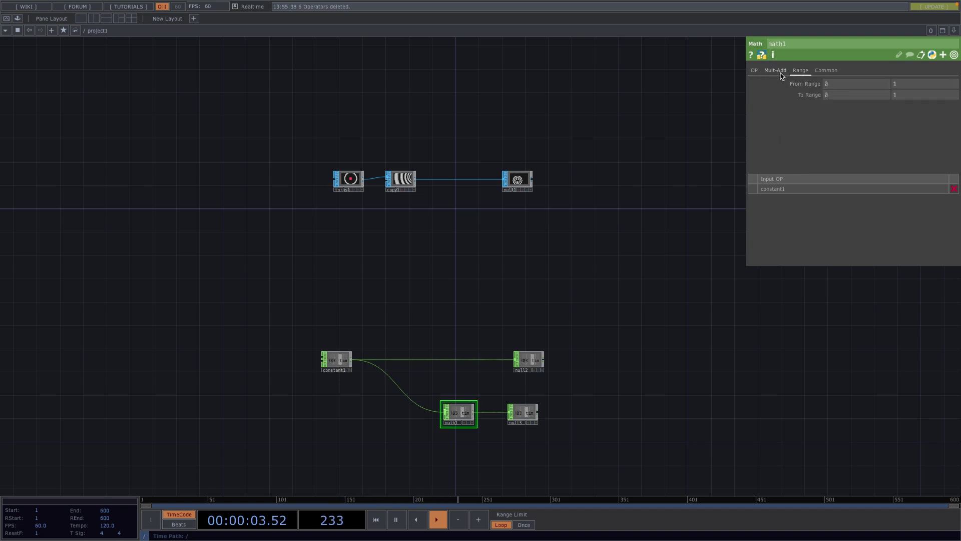
pyautogui.click(778, 72)
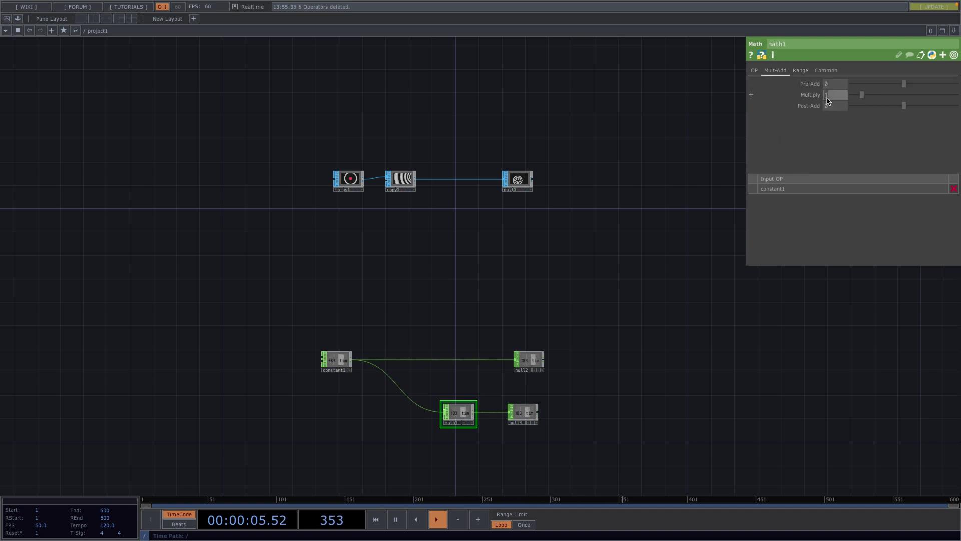
pyautogui.click(827, 100)
pyautogui.write('360')
pyautogui.press('Return')
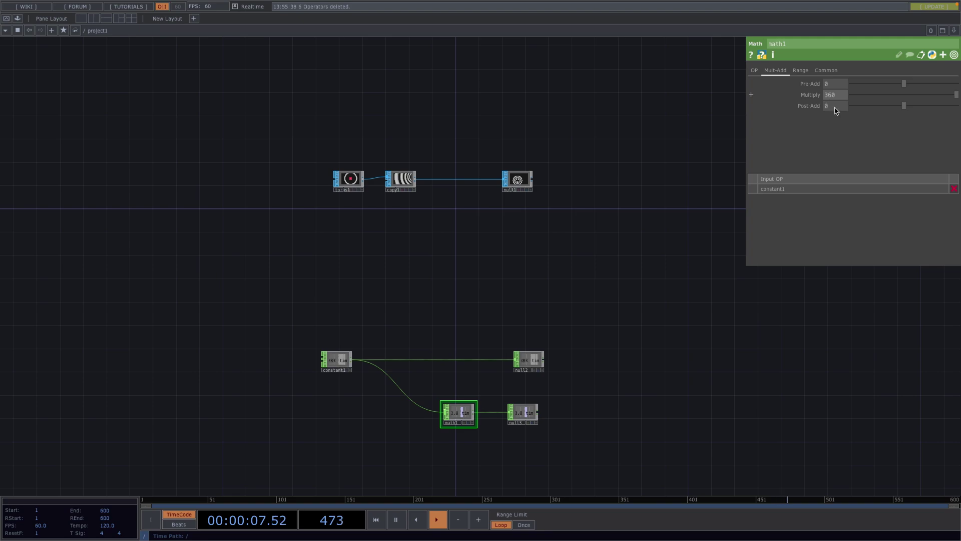
# Export the time_fraction channel of the Math branch's null to the Copy SOP's Y rotation, and check the rings in null1's preview
pyautogui.click(536, 424)
pyautogui.moveTo(528, 416); pyautogui.dragTo(886, 186)
pyautogui.scroll(5, 515, 179)
pyautogui.scroll(3, 516, 261)
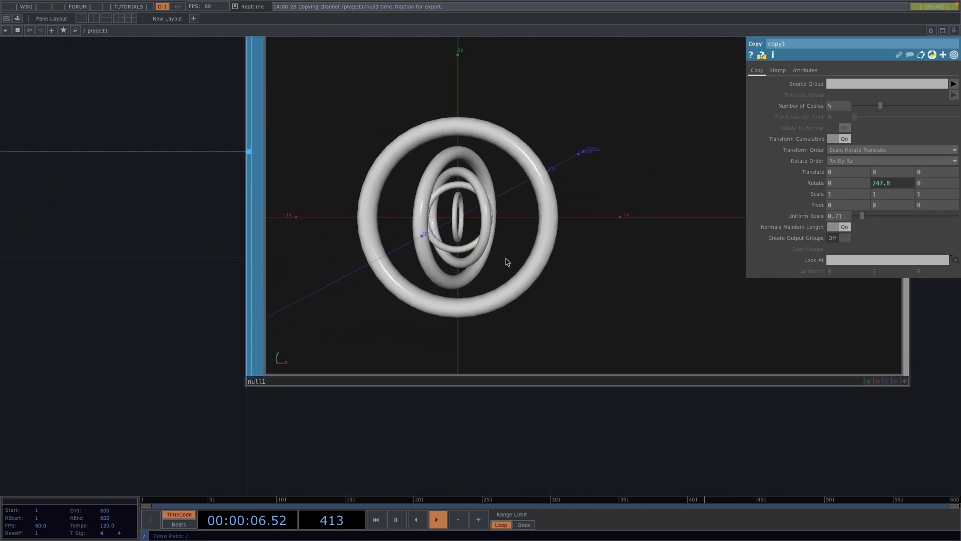
pyautogui.moveTo(449, 227); pyautogui.dragTo(479, 246, button='middle')
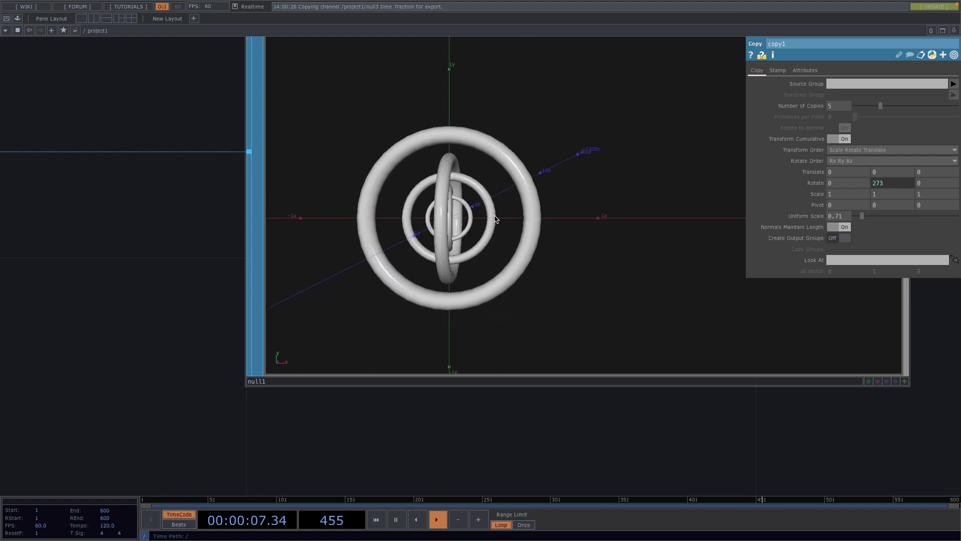
pyautogui.scroll(-5, 497, 219)
pyautogui.scroll(-4, 496, 219)
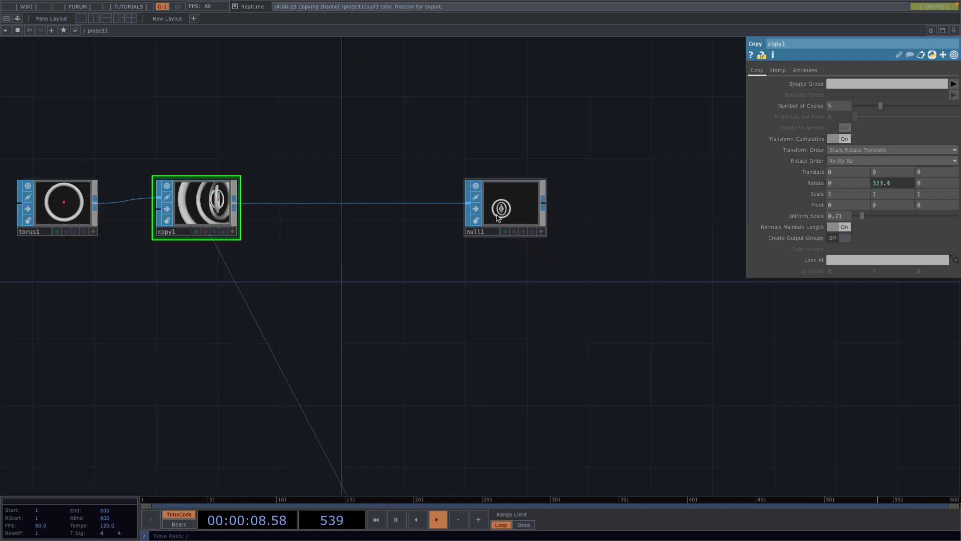
# Add a Geometry COMP connected to the output of the ring chain's null
pyautogui.press('Tab')
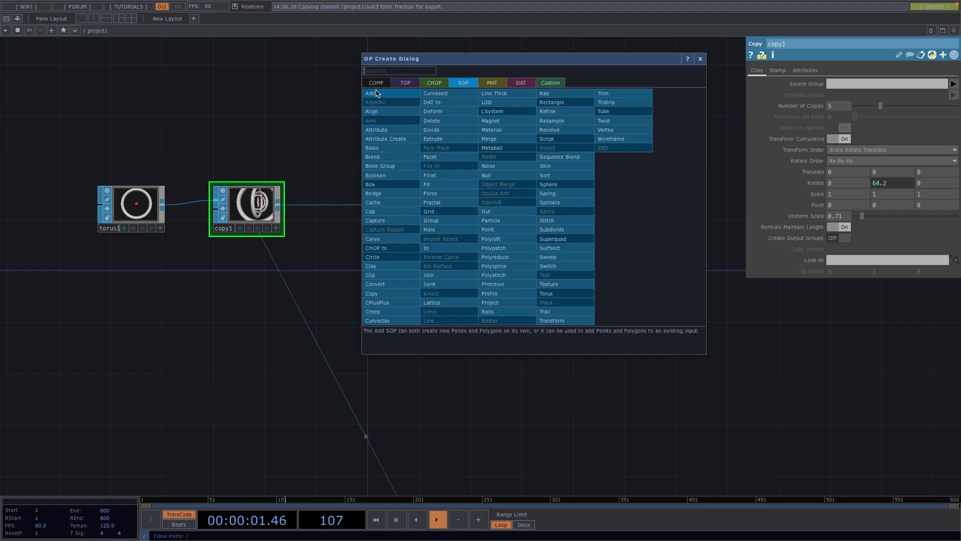
pyautogui.click(376, 82)
pyautogui.write('ge')
pyautogui.click(403, 166)
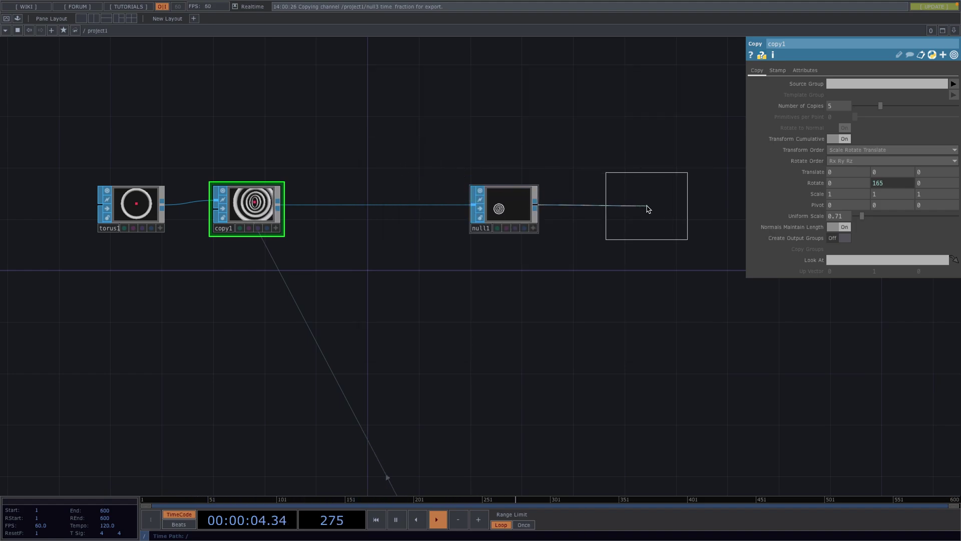
pyautogui.click(643, 205)
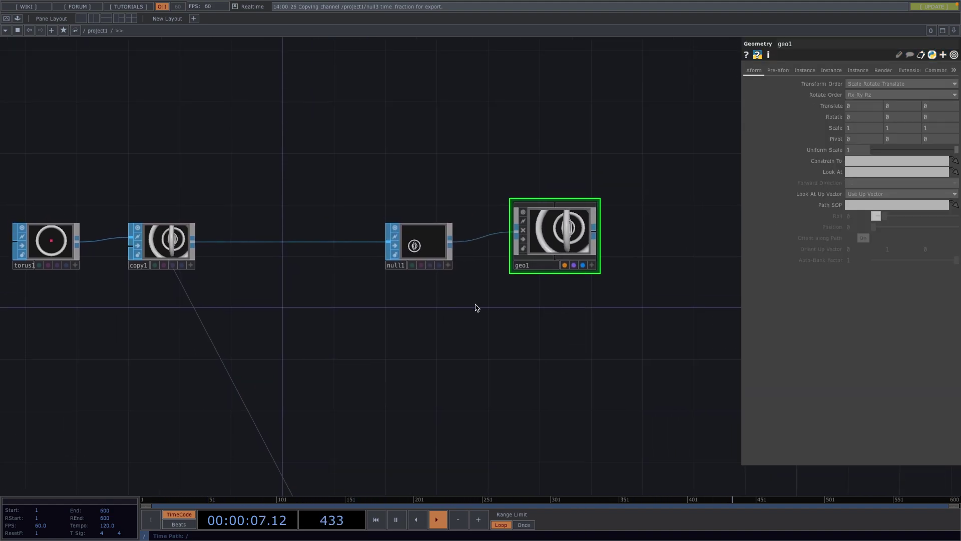
# Add a Camera, a Light and an Environment Light COMP around the Geometry COMP
pyautogui.press('Tab')
pyautogui.click(393, 219)
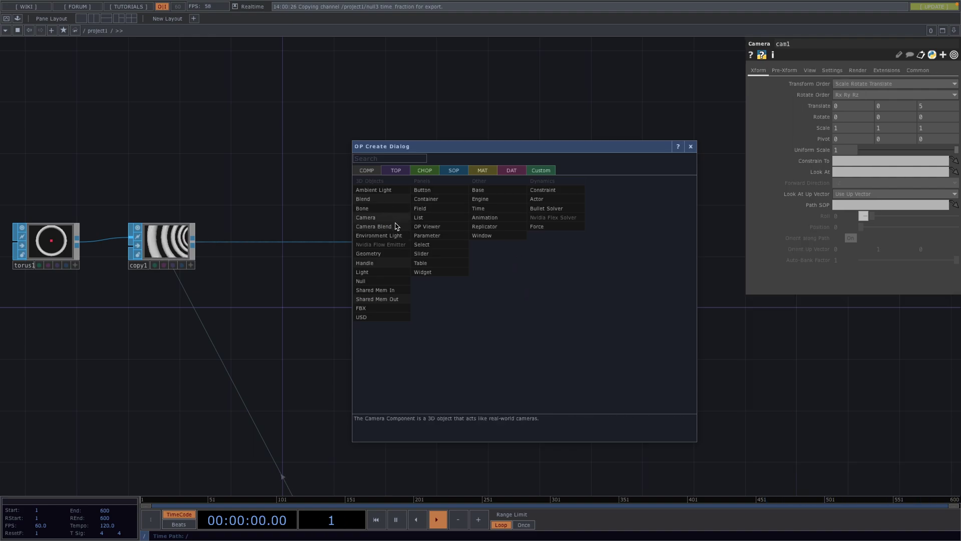
pyautogui.click(393, 273)
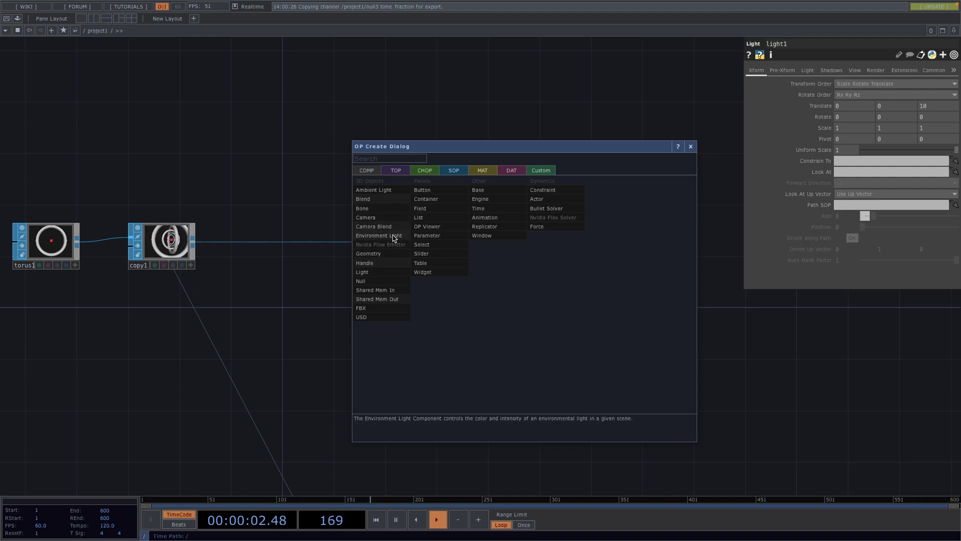
pyautogui.click(392, 235)
pyautogui.click(553, 103)
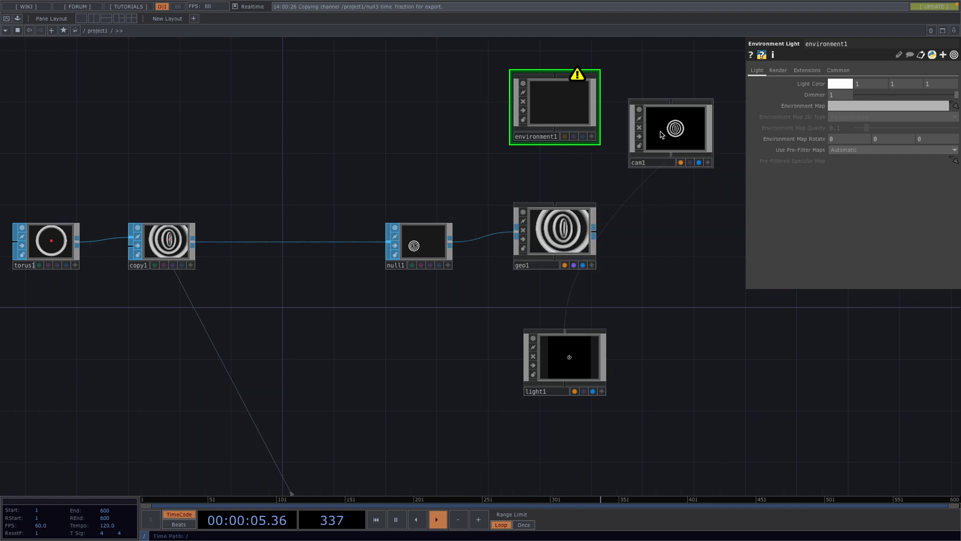
# Add a Render TOP beside the Geometry COMP
pyautogui.press('Tab')
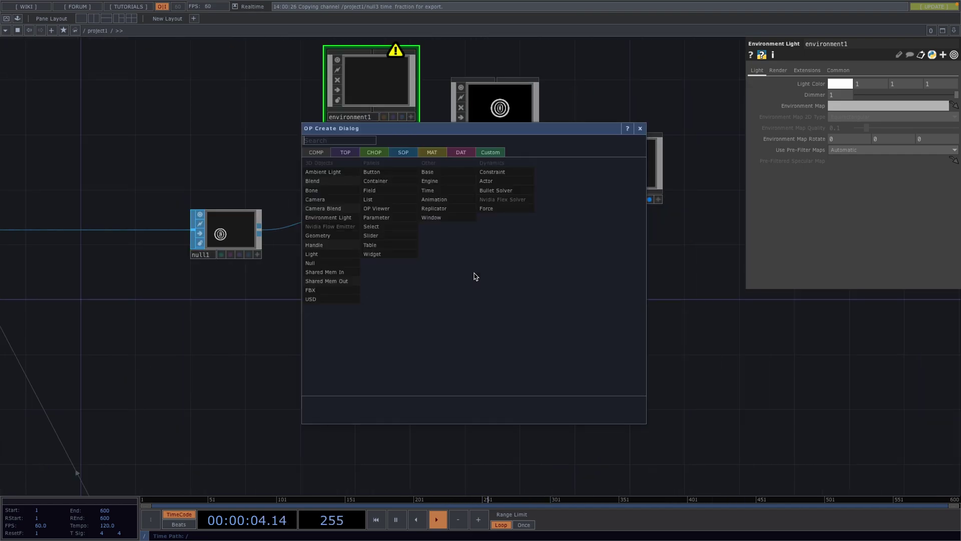
pyautogui.click(342, 154)
pyautogui.write('re')
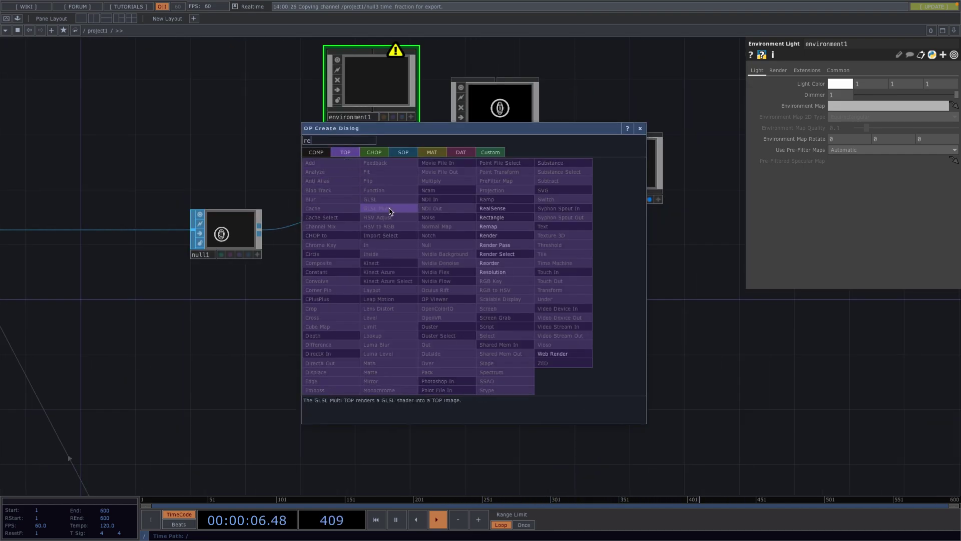
pyautogui.click(496, 235)
pyautogui.click(511, 234)
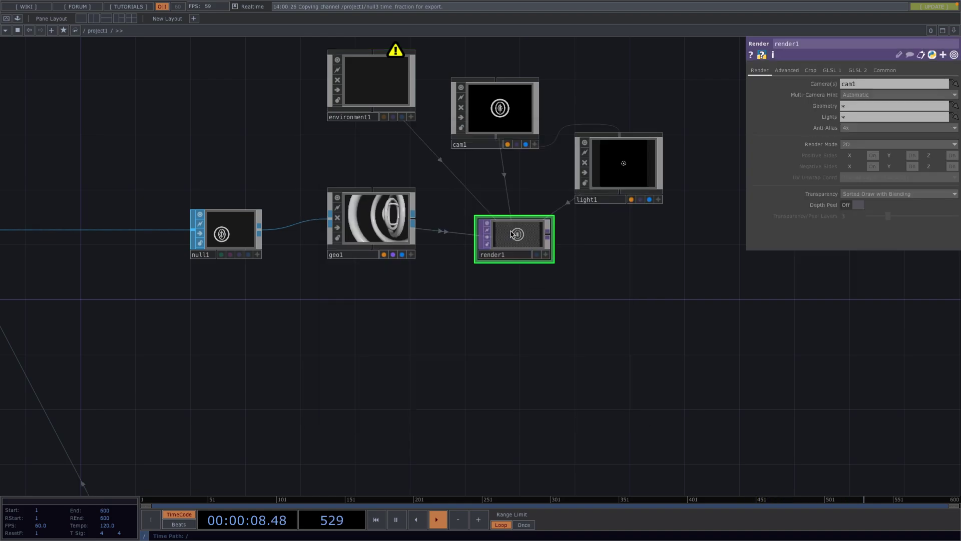
# Examine the Render TOP's output of the rotating rings up close and review the whole network
pyautogui.scroll(5, 536, 249)
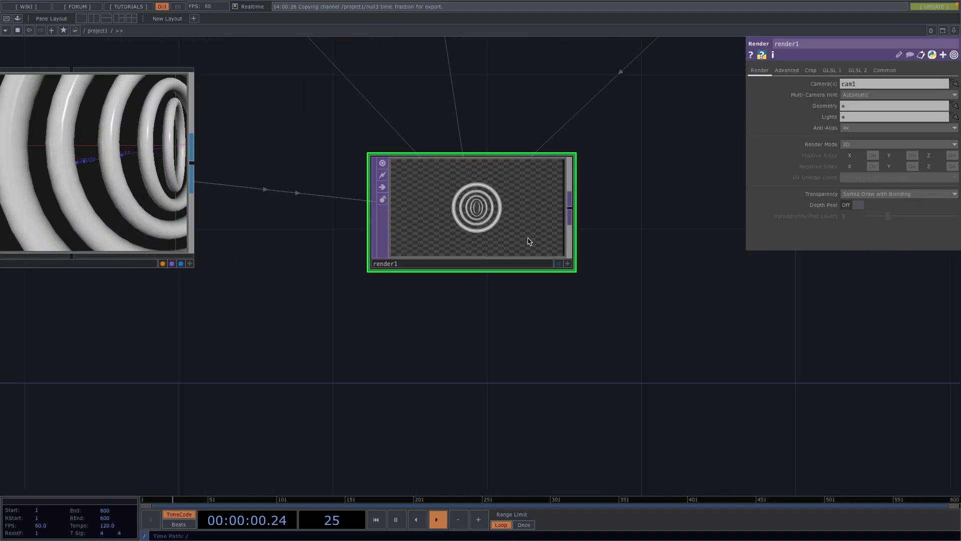
pyautogui.scroll(2, 498, 228)
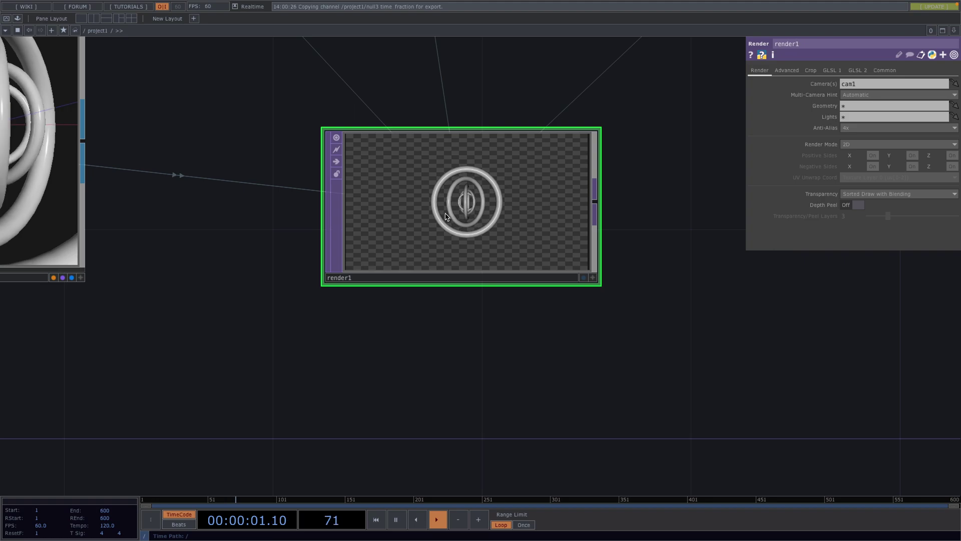
pyautogui.scroll(5, 446, 216)
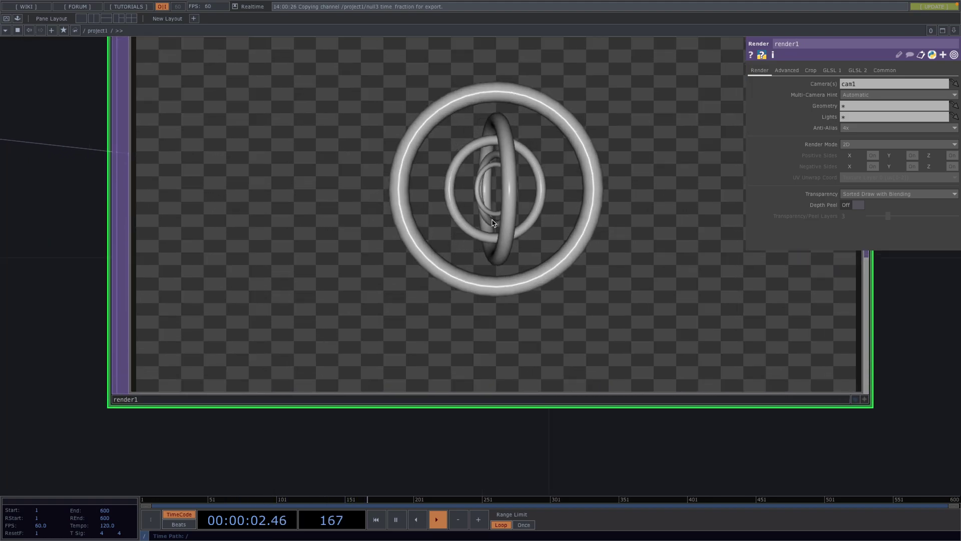
pyautogui.scroll(-5, 494, 222)
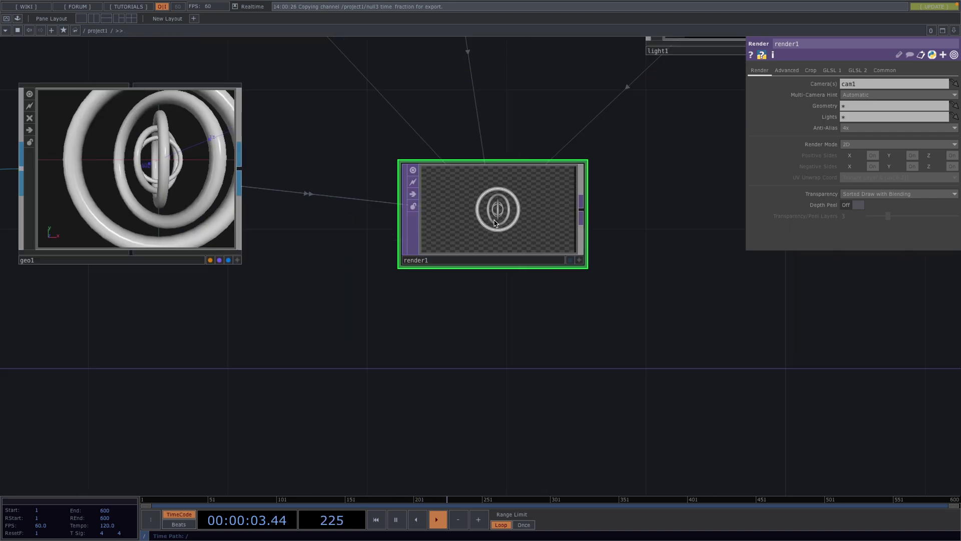
pyautogui.scroll(-8, 495, 223)
pyautogui.scroll(2, 396, 255)
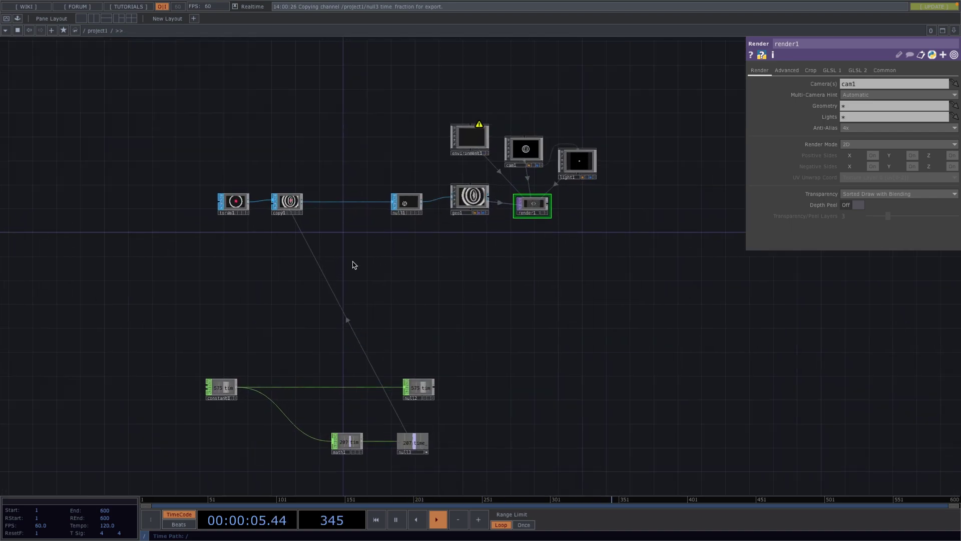
pyautogui.scroll(3, 353, 264)
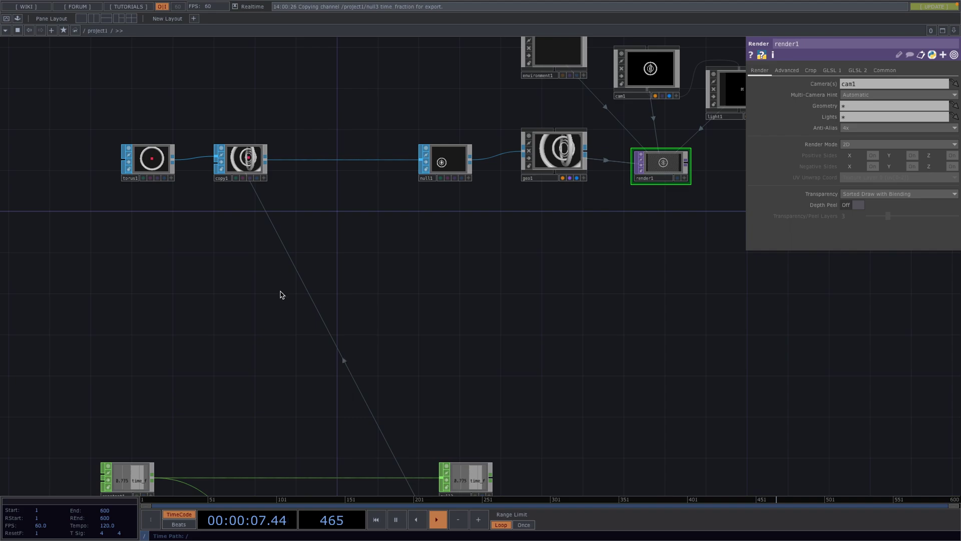
# Add a Circle SOP in the space below the ring chain and set its divisions to 18
pyautogui.press('Tab')
pyautogui.press('Tab')
pyautogui.press('Tab')
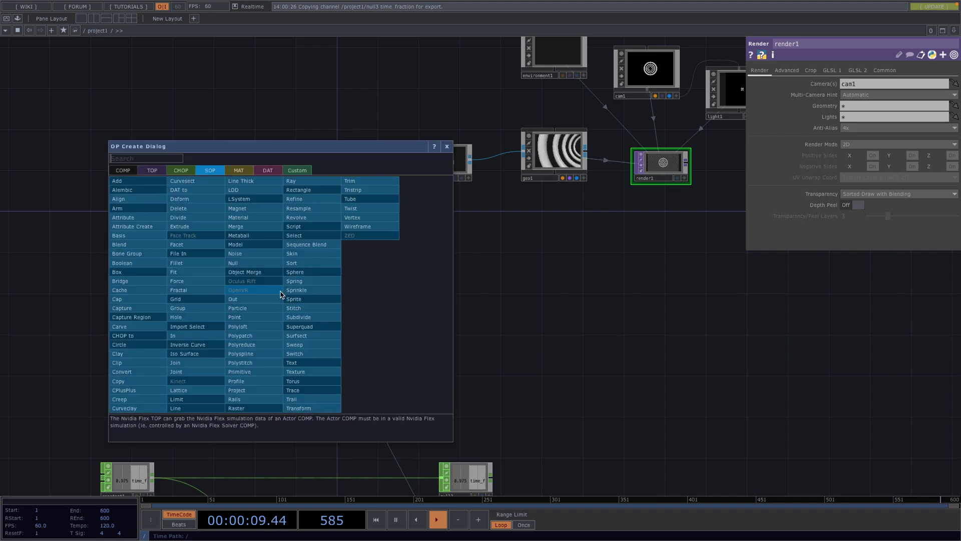
pyautogui.write('cir')
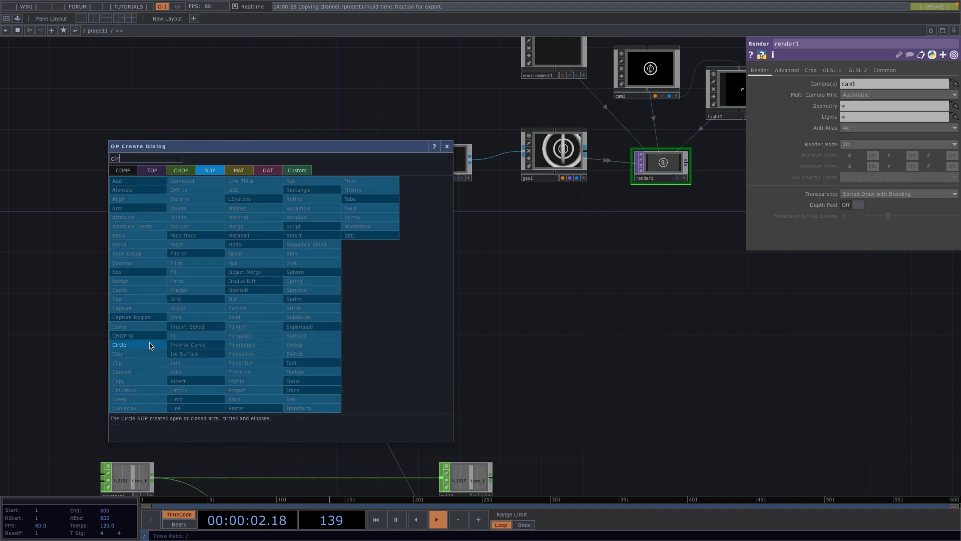
pyautogui.click(149, 346)
pyautogui.click(219, 296)
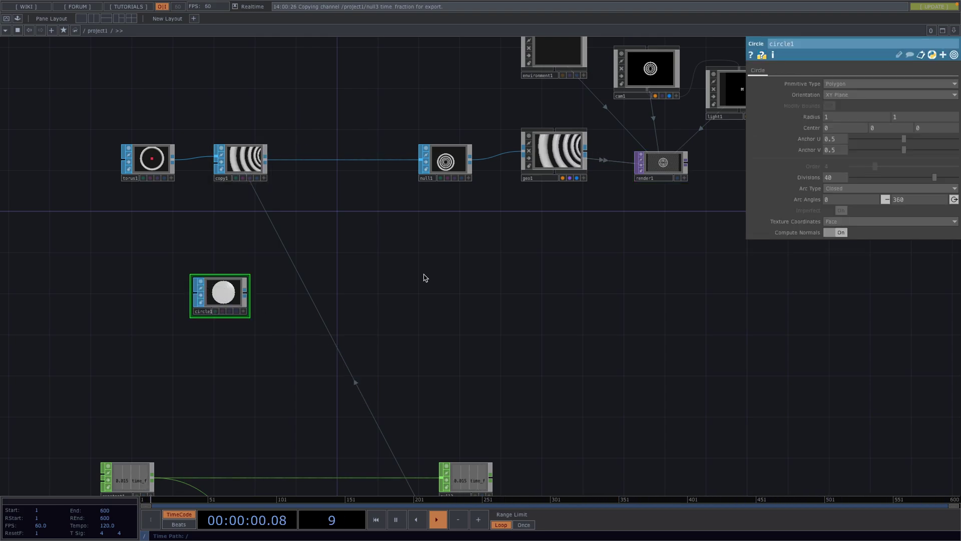
pyautogui.moveTo(852, 179); pyautogui.dragTo(902, 180)
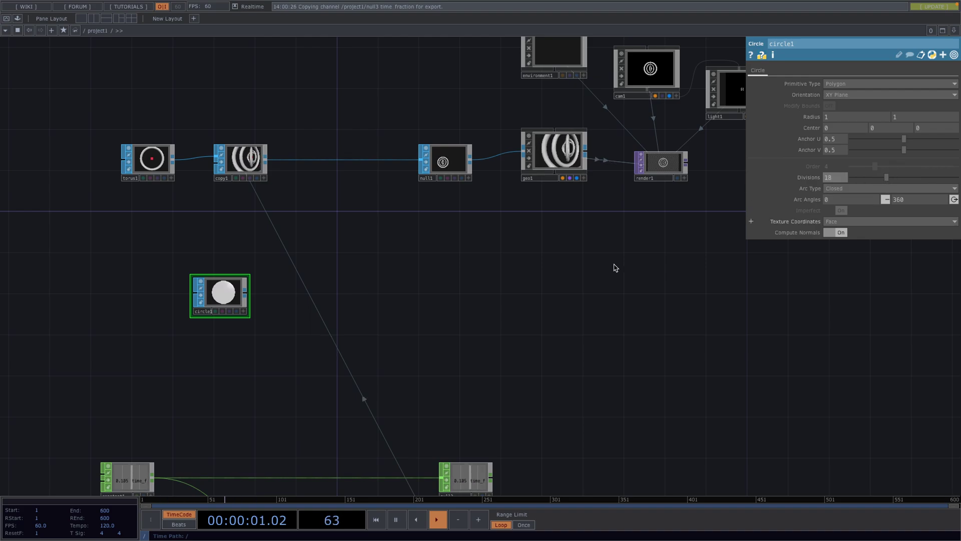
# Add a Null SOP named pos to the Circle SOP's output and color the node red
pyautogui.rightClick(245, 294)
pyautogui.write('nu')
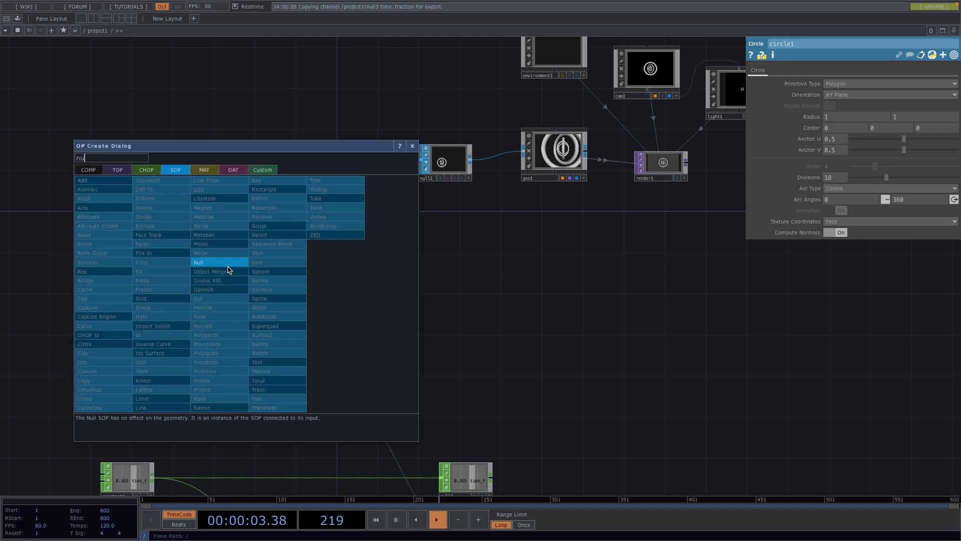
pyautogui.press('Return')
pyautogui.click(452, 302)
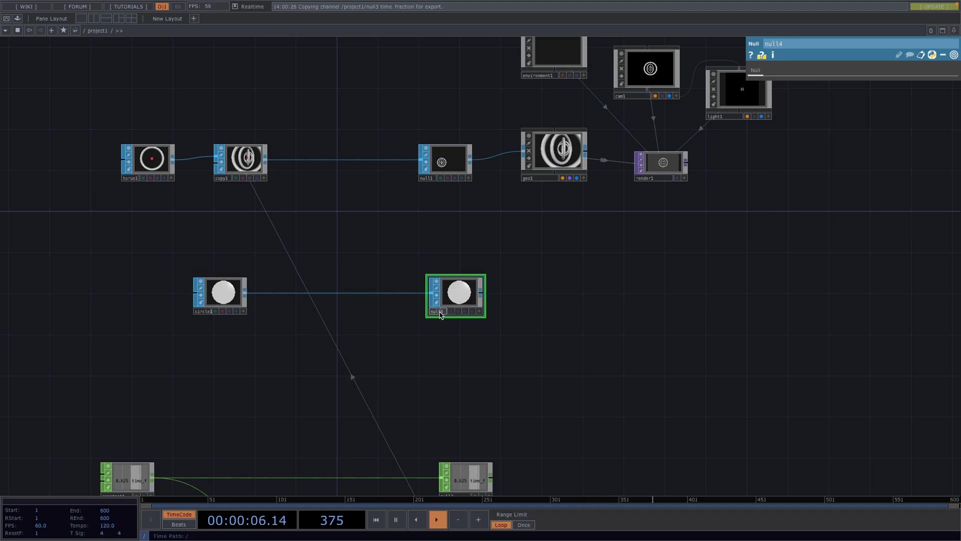
pyautogui.press('c')
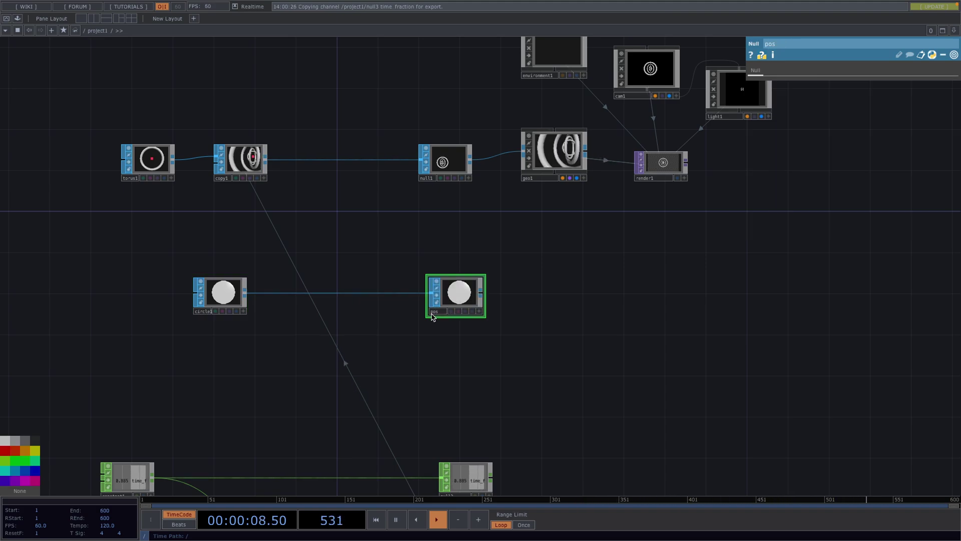
pyautogui.click(7, 449)
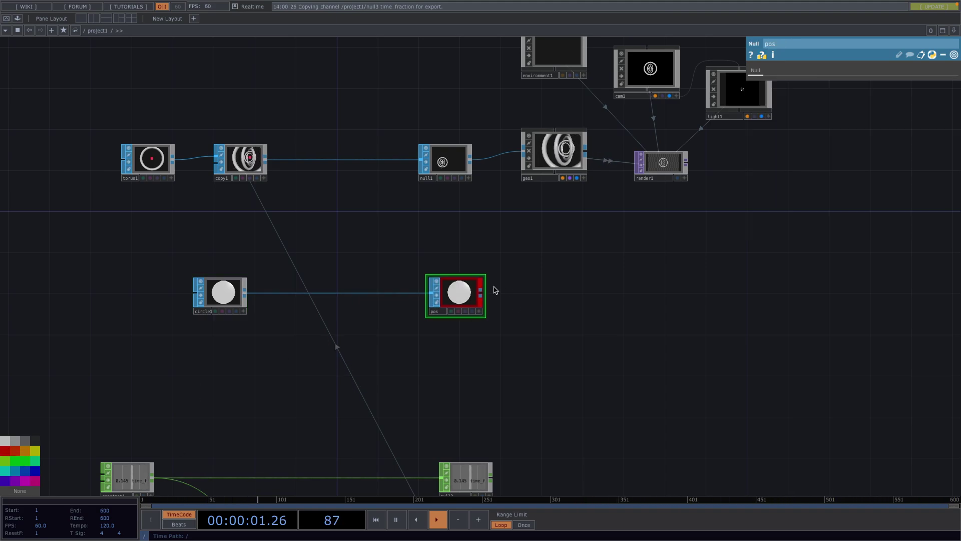
# Set the Circle SOP's divisions to 3
pyautogui.click(220, 298)
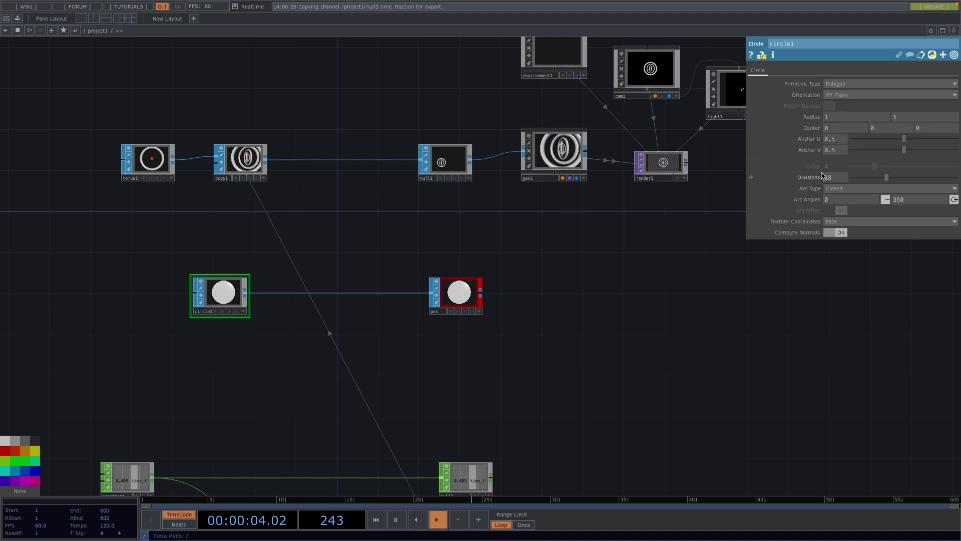
pyautogui.click(833, 177)
pyautogui.write('3')
pyautogui.press('Return')
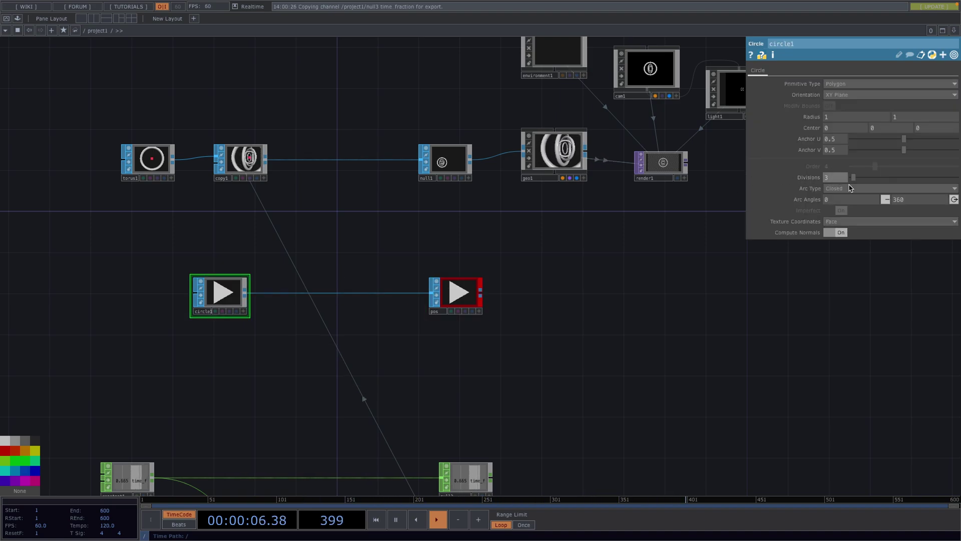
# Enable instancing on the Geometry COMP and assign the pos null as its Translate OP
pyautogui.click(560, 163)
pyautogui.click(803, 70)
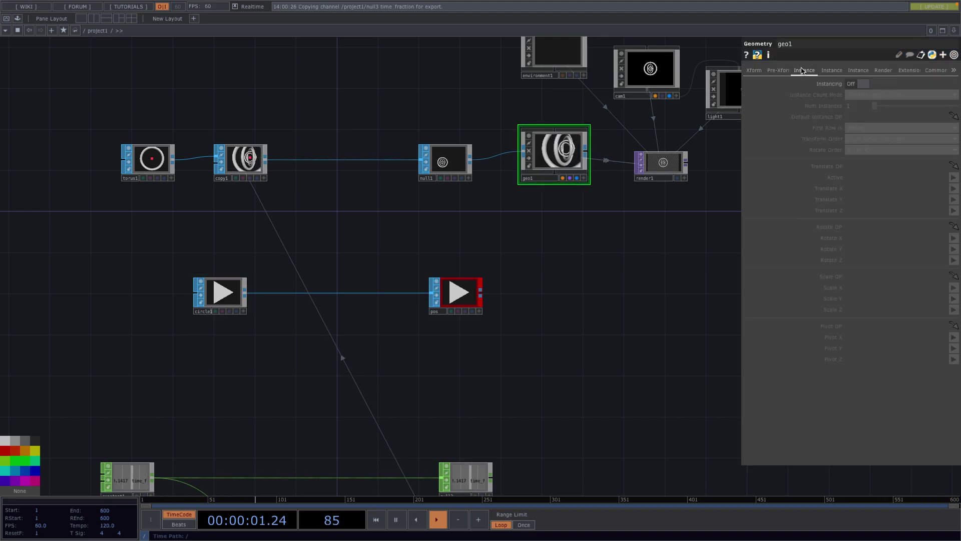
pyautogui.click(856, 85)
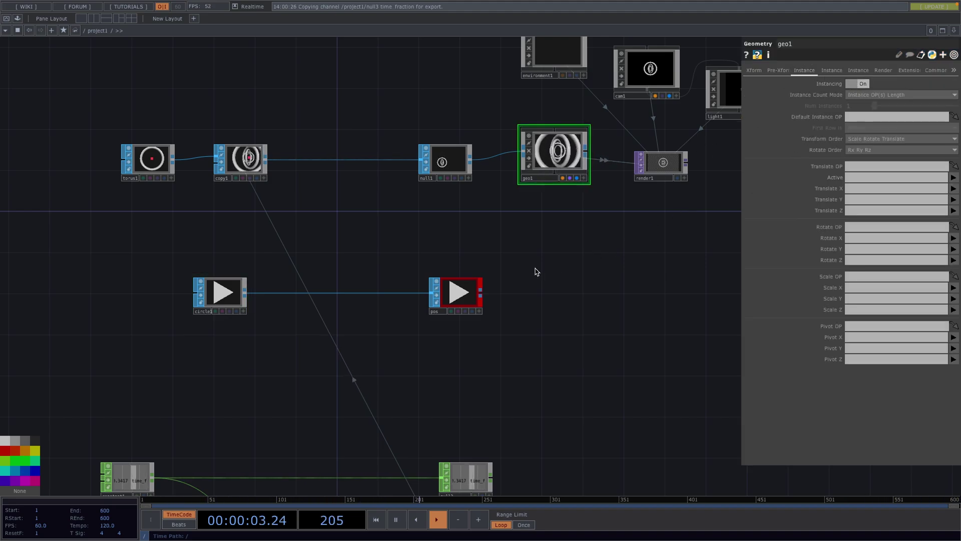
pyautogui.moveTo(459, 289); pyautogui.dragTo(866, 171)
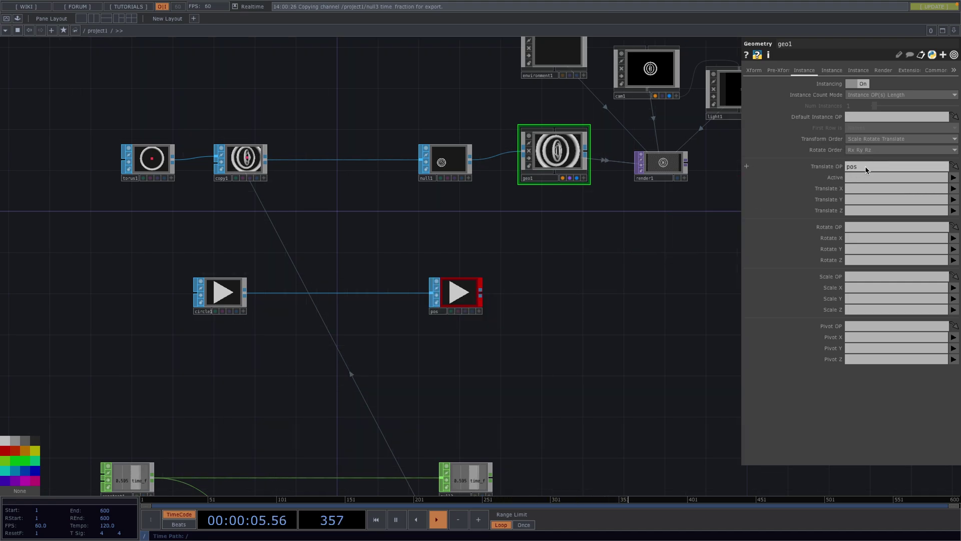
# Map the instance Translate X, Y and Z of geo1 to P(0), P(1) and P(2)
pyautogui.click(954, 189)
pyautogui.click(954, 199)
pyautogui.click(953, 200)
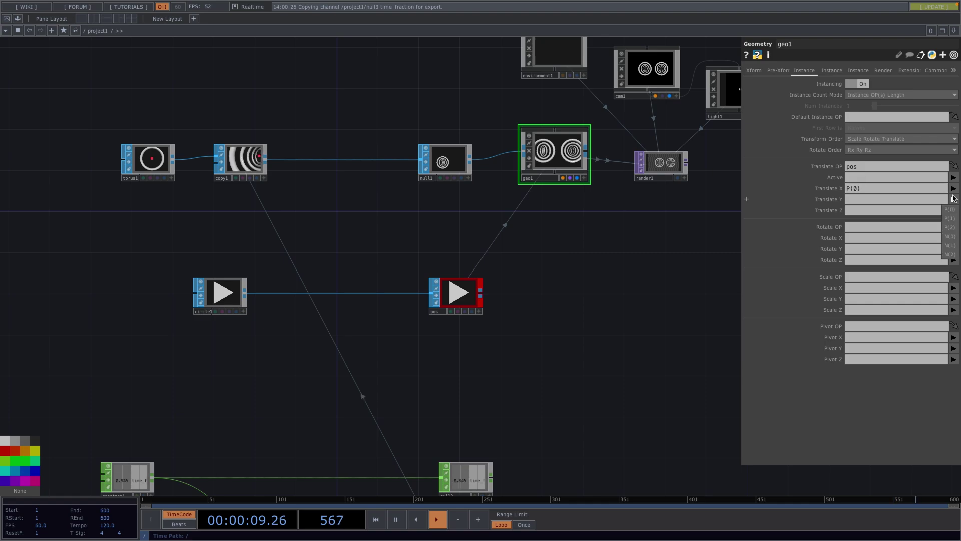
pyautogui.click(957, 216)
pyautogui.click(956, 212)
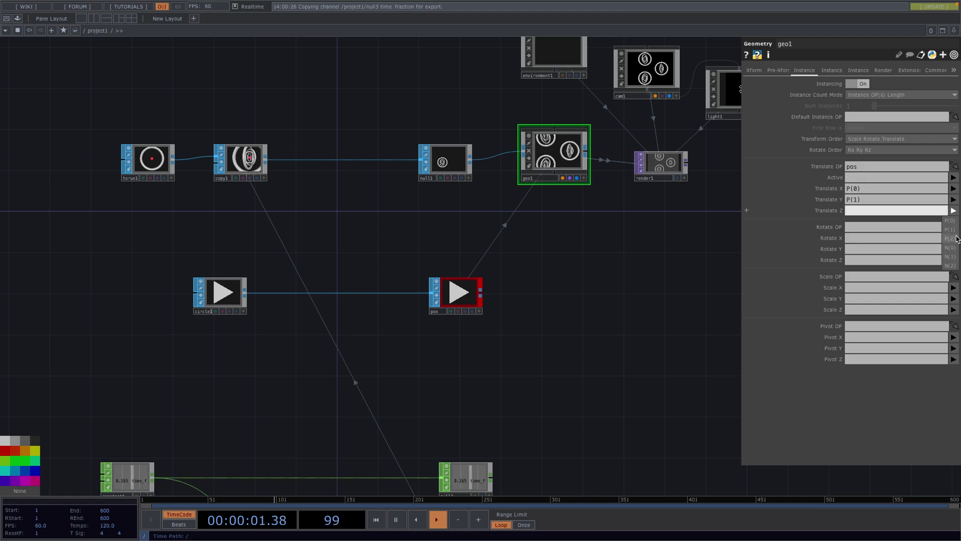
pyautogui.click(957, 238)
# Split the workspace into two side-by-side panes, with a narrower second pane set up for viewing TOPs
pyautogui.moveTo(676, 221); pyautogui.dragTo(406, 237)
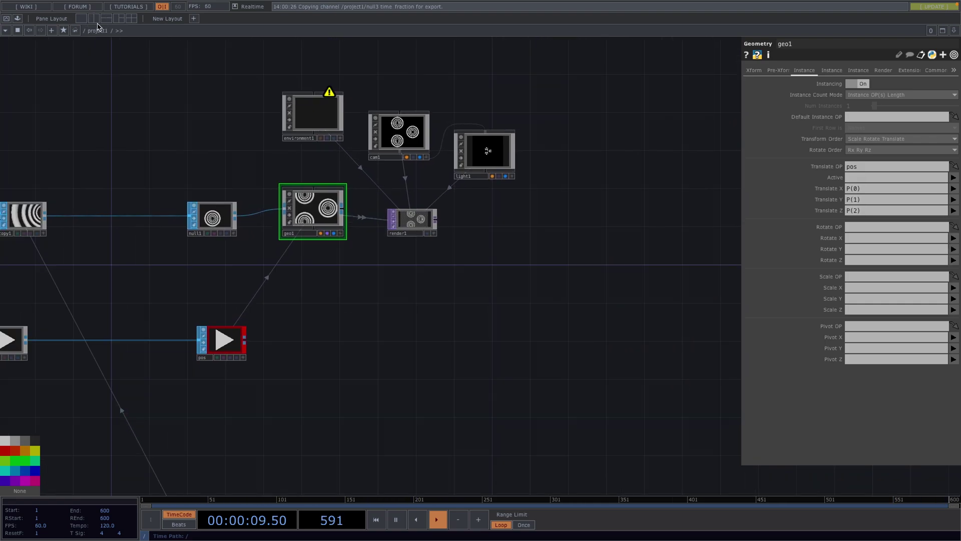
pyautogui.click(94, 20)
pyautogui.click(487, 31)
pyautogui.click(499, 73)
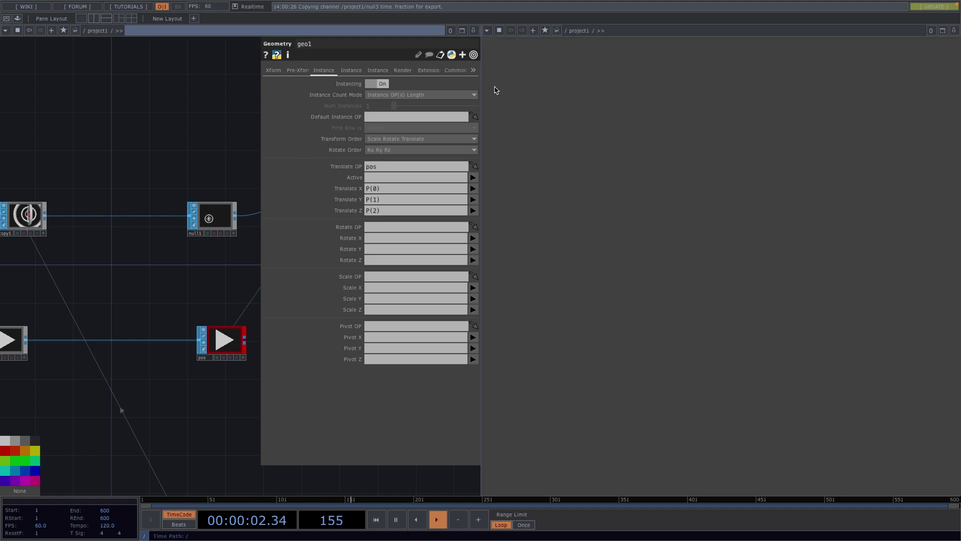
pyautogui.moveTo(481, 93); pyautogui.dragTo(710, 125)
# Add an RGB Key TOP after the Render TOP and connect a Null TOP to its output
pyautogui.moveTo(352, 304); pyautogui.dragTo(122, 291)
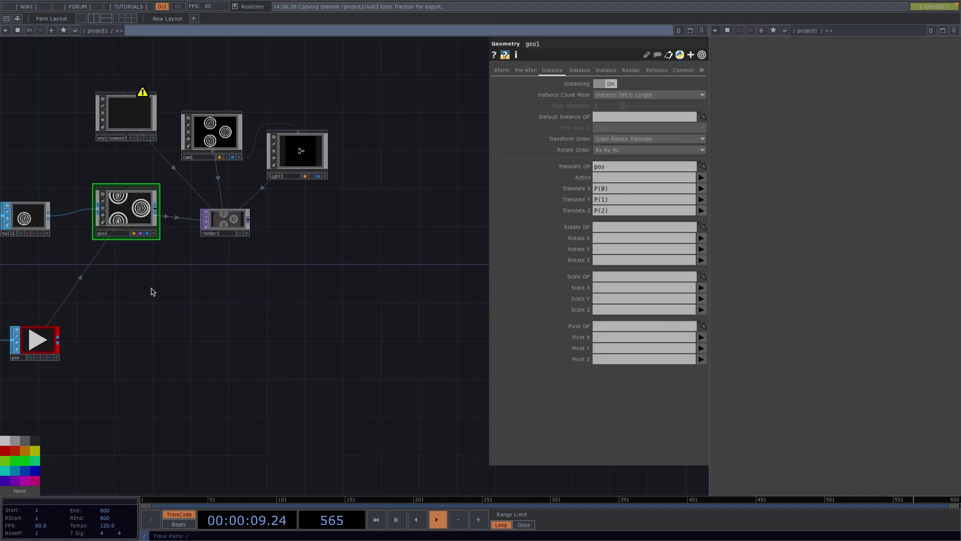
pyautogui.press('Tab')
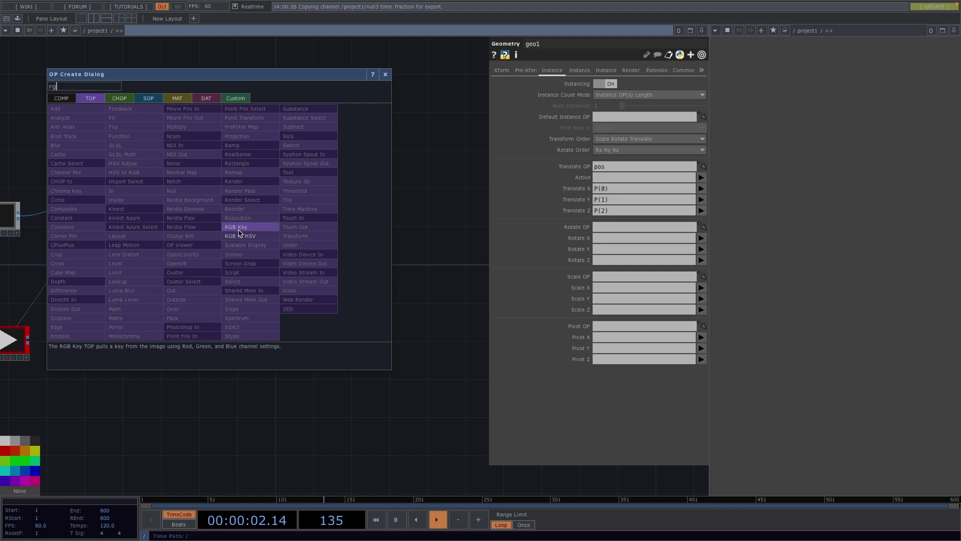
pyautogui.click(235, 227)
pyautogui.click(374, 220)
pyautogui.rightClick(400, 221)
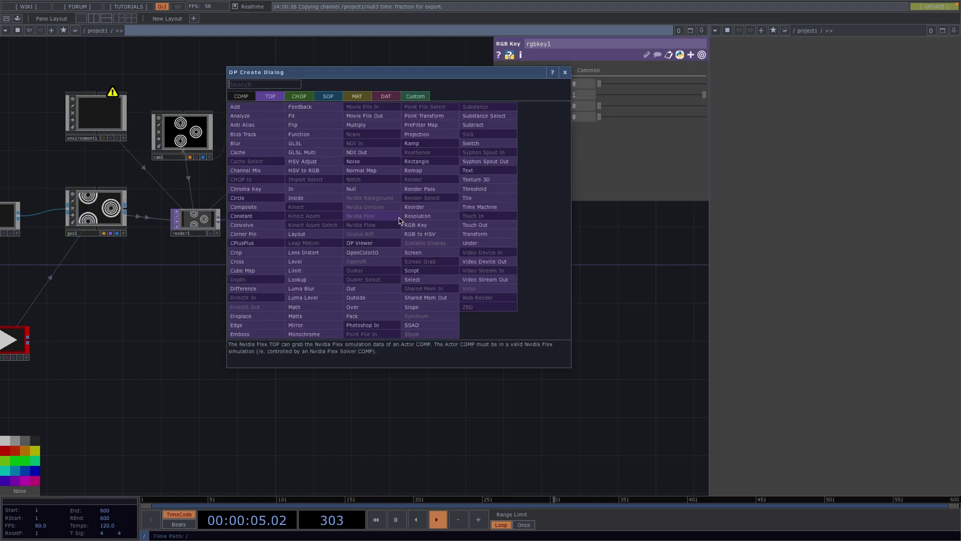
pyautogui.click(386, 197)
pyautogui.click(499, 226)
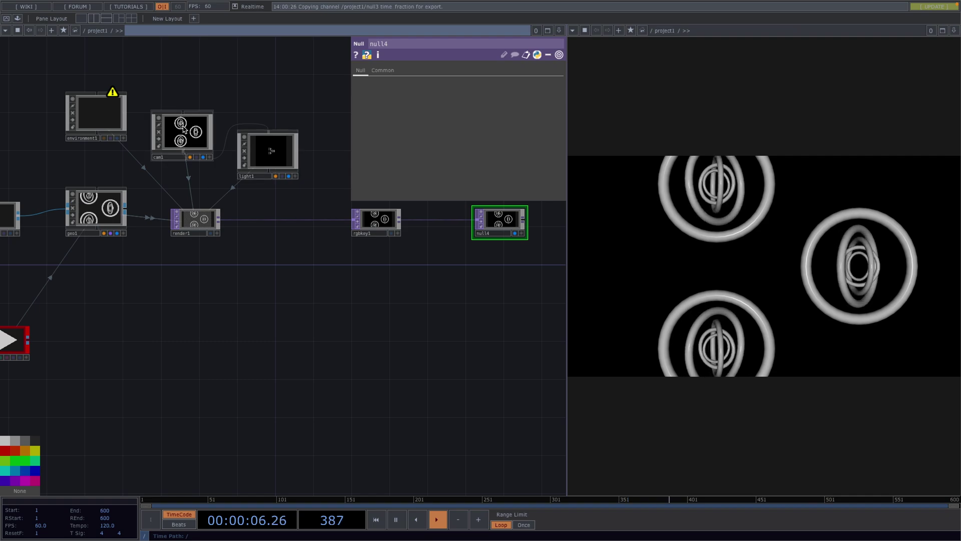
# Move the camera back to a Z translation of 7.7
pyautogui.click(181, 132)
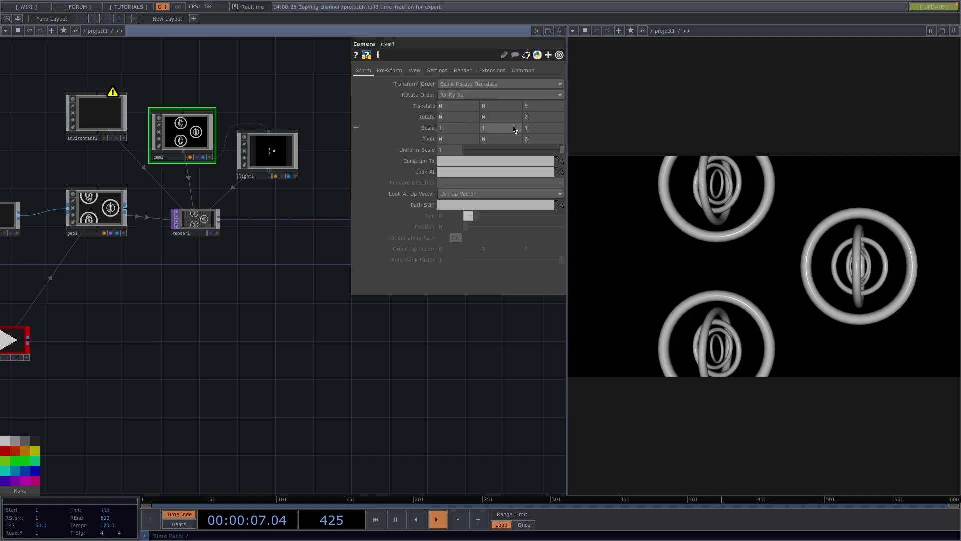
pyautogui.click(532, 106)
pyautogui.moveTo(531, 108); pyautogui.dragTo(722, 133)
pyautogui.moveTo(532, 91); pyautogui.dragTo(532, 111)
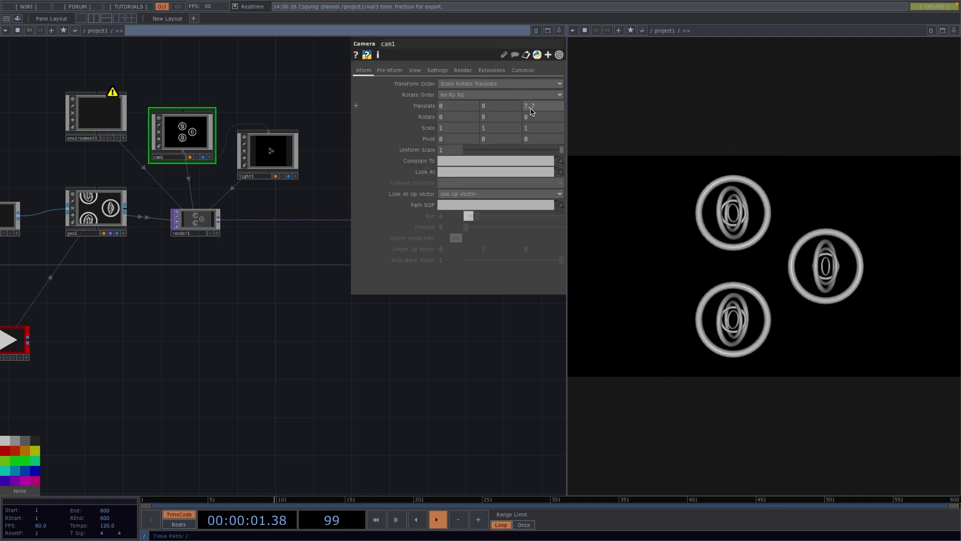
# Set the Render TOP's resolution to 1280 by 1280
pyautogui.click(196, 216)
pyautogui.click(489, 70)
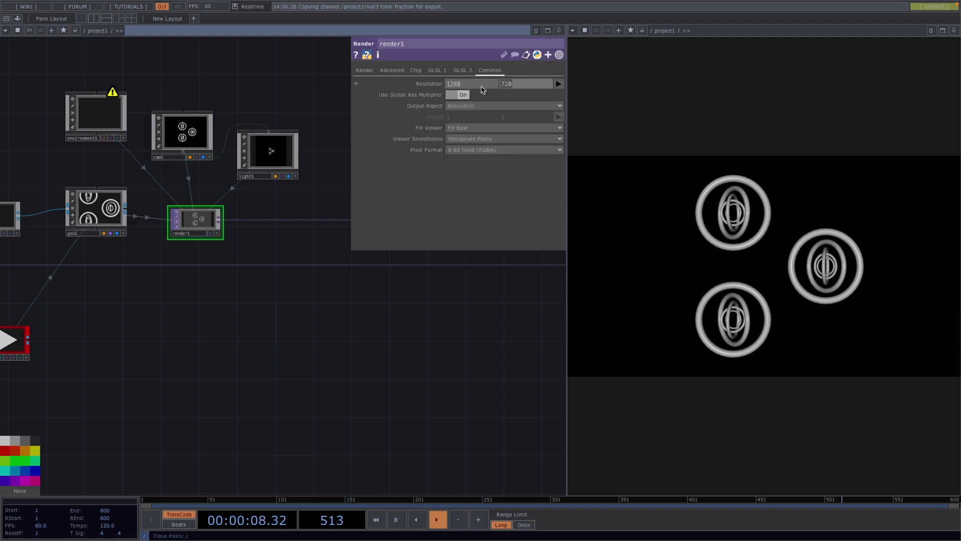
pyautogui.press('Return')
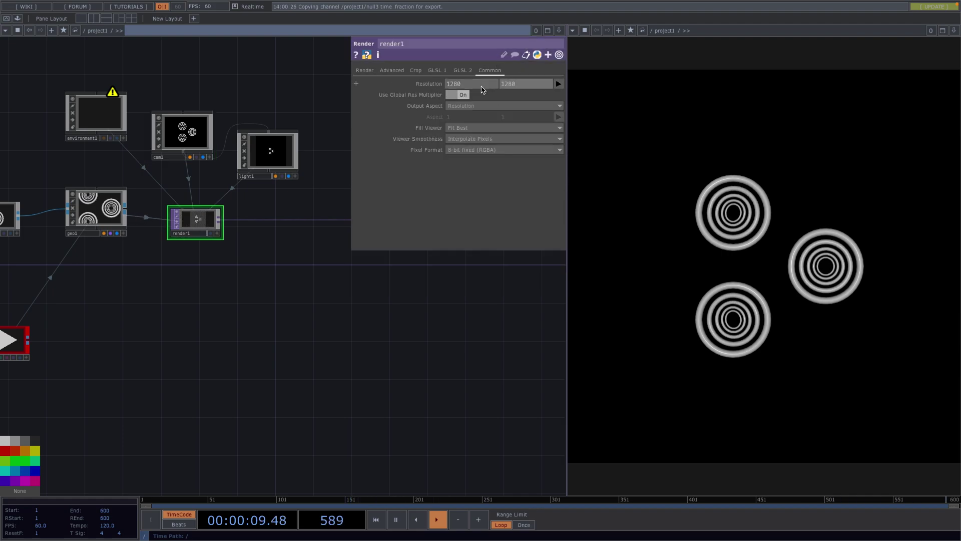
# Set the camera's Z translation to 5.9
pyautogui.click(182, 133)
pyautogui.click(538, 107)
pyautogui.moveTo(539, 109); pyautogui.dragTo(506, 149, button='middle')
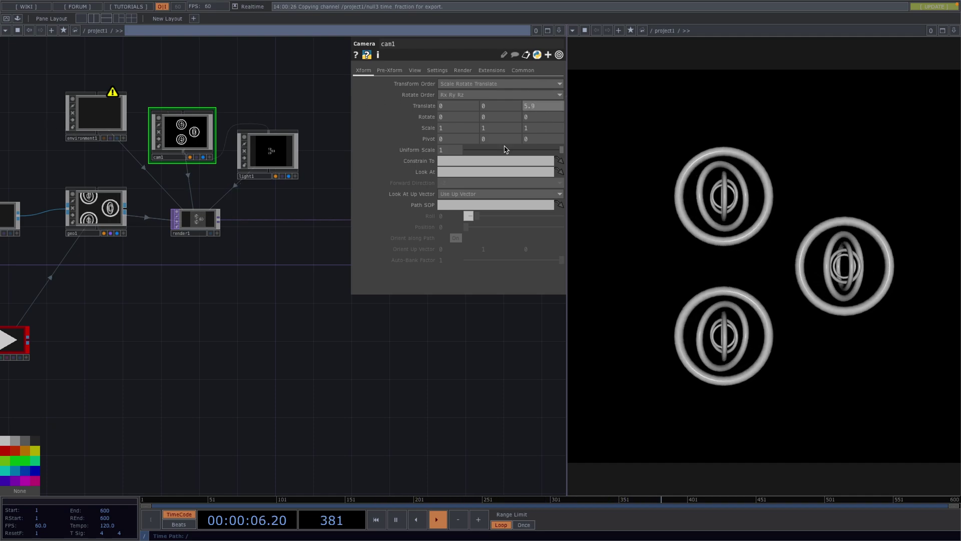
# Try different division counts on the Circle SOP and set it to 6
pyautogui.moveTo(216, 340); pyautogui.dragTo(449, 246)
pyautogui.moveTo(320, 330); pyautogui.dragTo(582, 389)
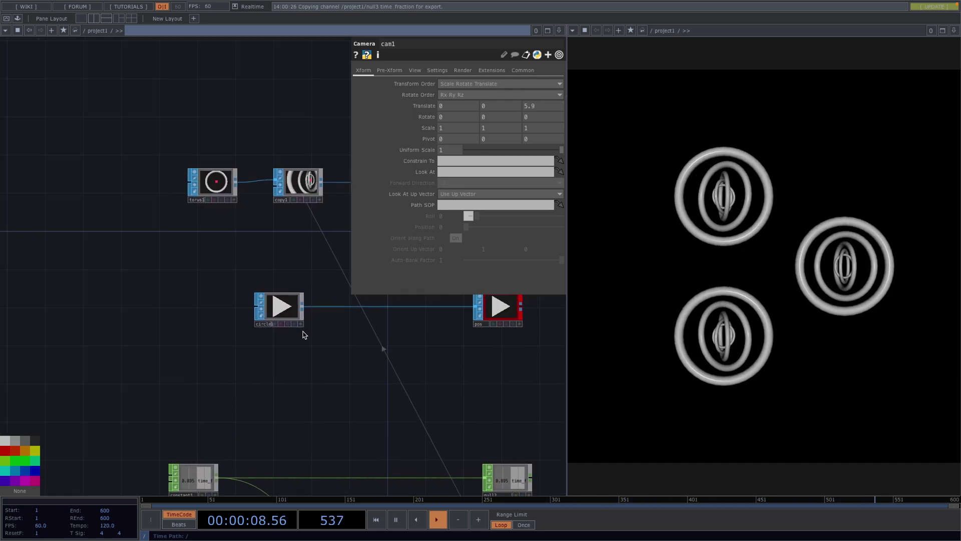
pyautogui.click(282, 313)
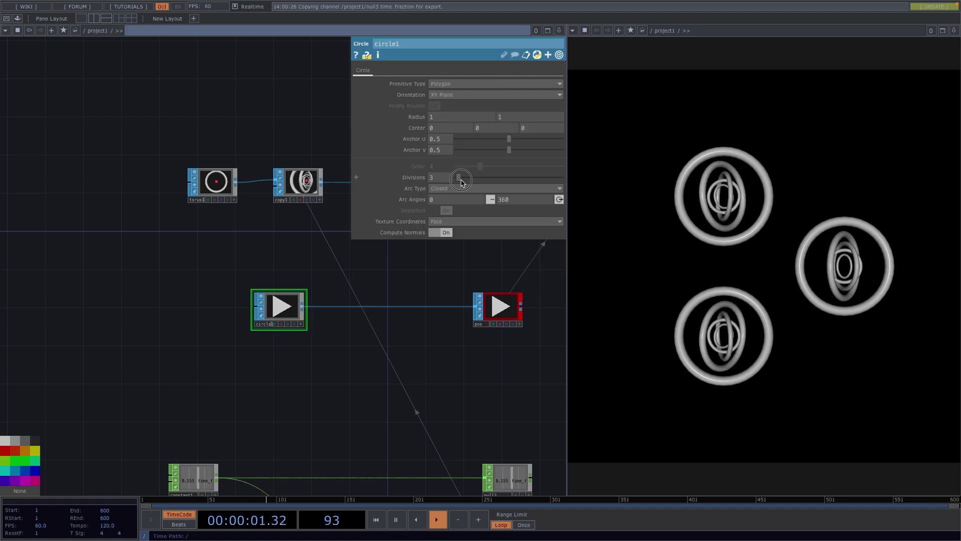
pyautogui.moveTo(461, 181); pyautogui.dragTo(496, 198)
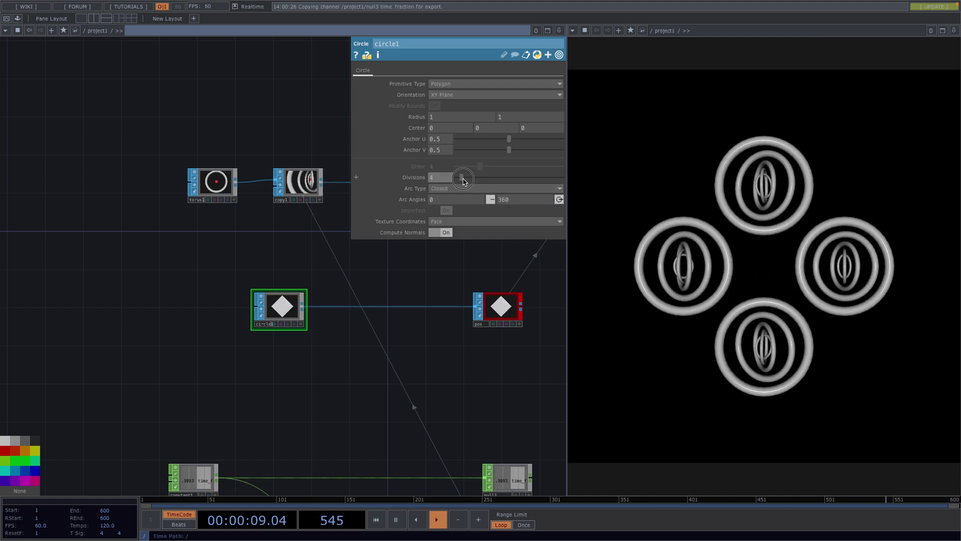
pyautogui.moveTo(463, 180); pyautogui.dragTo(466, 179)
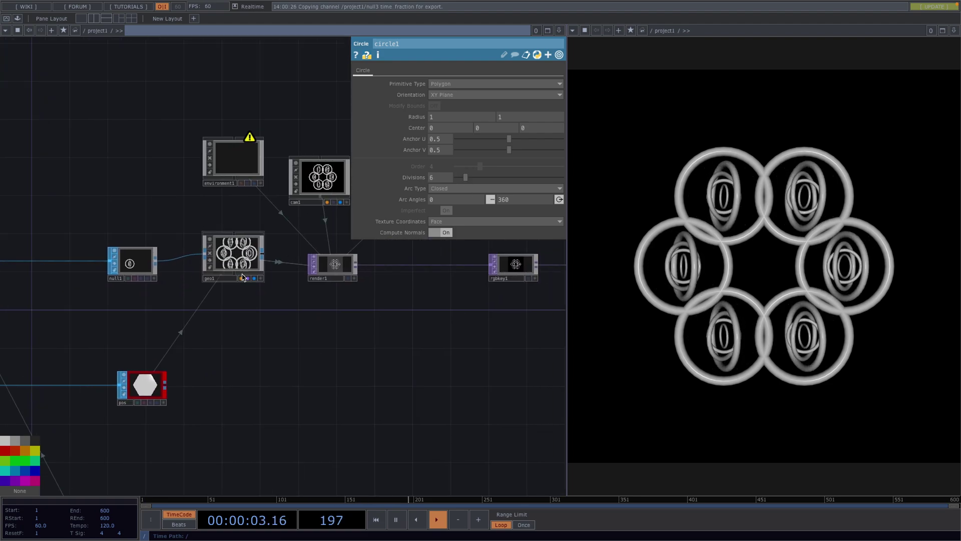
# Examine the instanced rings up close in the Geometry COMP's viewer
pyautogui.scroll(3, 264, 274)
pyautogui.click(316, 332)
pyautogui.scroll(8, 231, 186)
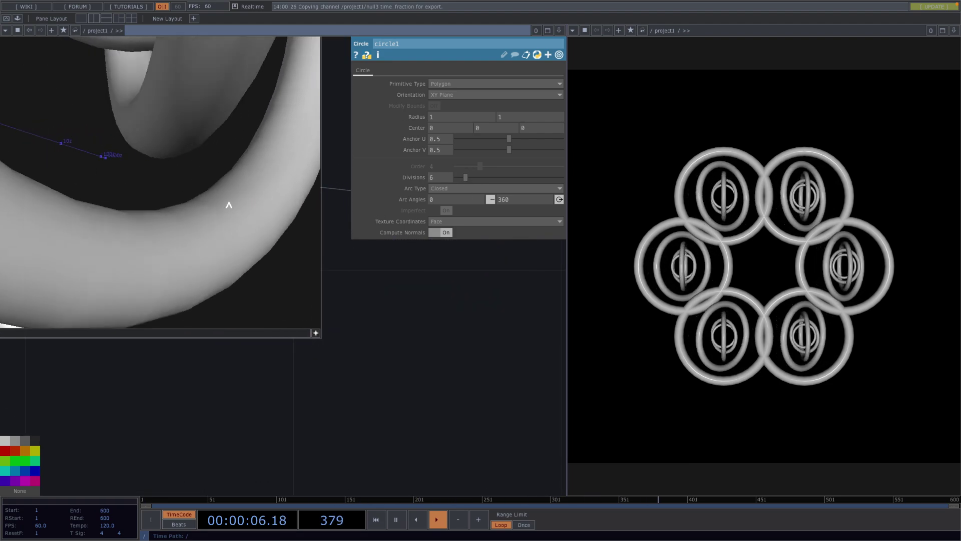
pyautogui.scroll(-6, 221, 217)
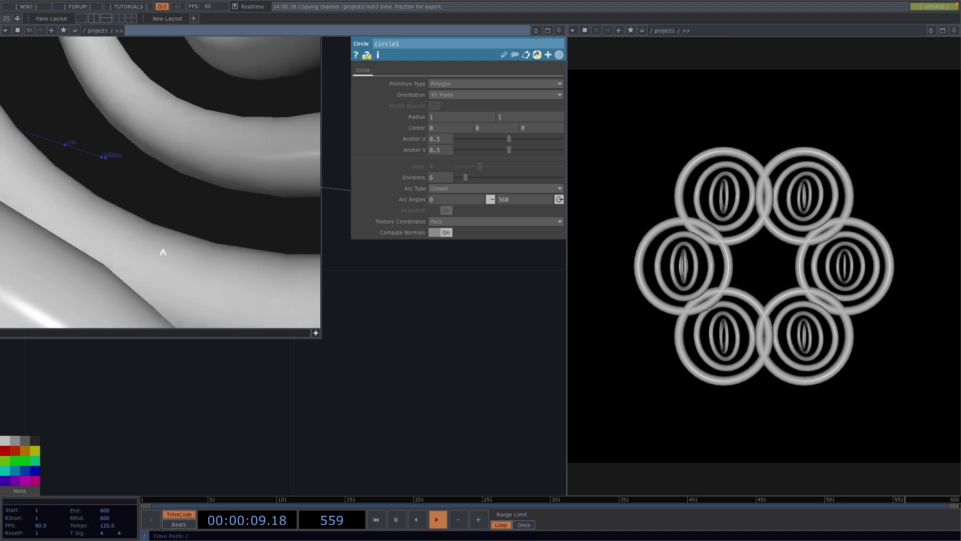
pyautogui.scroll(-10, 167, 250)
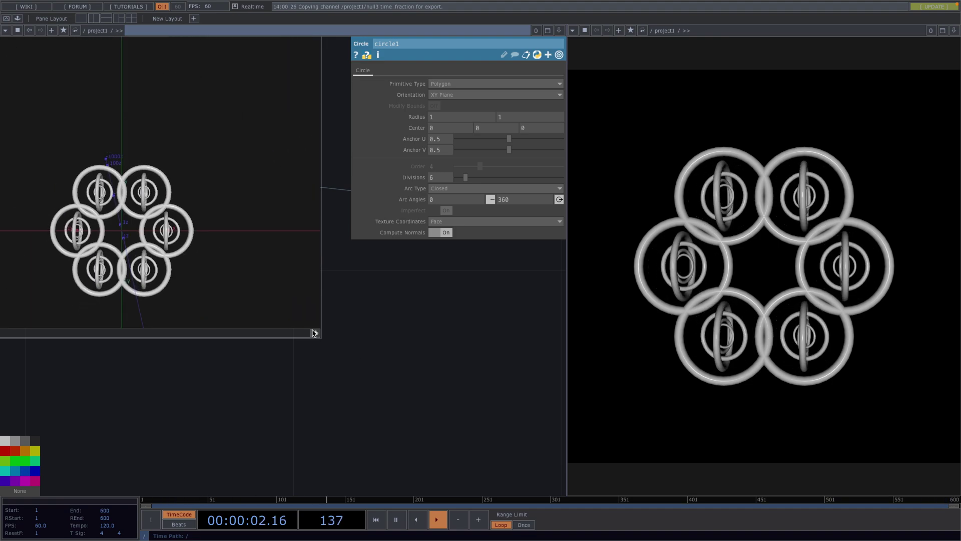
pyautogui.scroll(-5, 294, 343)
# Raise the Torus SOP's rows and columns to 50 each
pyautogui.moveTo(160, 365); pyautogui.dragTo(520, 403)
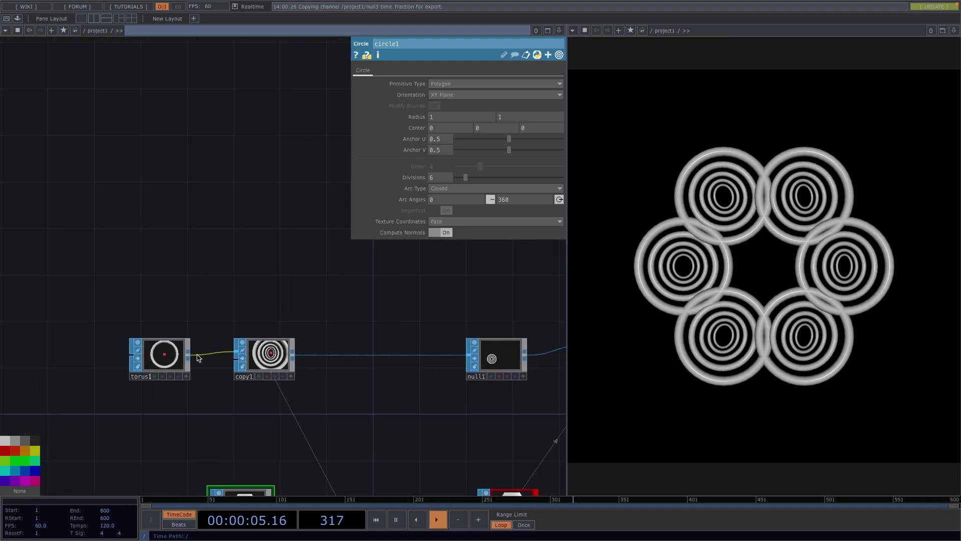
pyautogui.click(168, 354)
pyautogui.moveTo(494, 189); pyautogui.dragTo(658, 197)
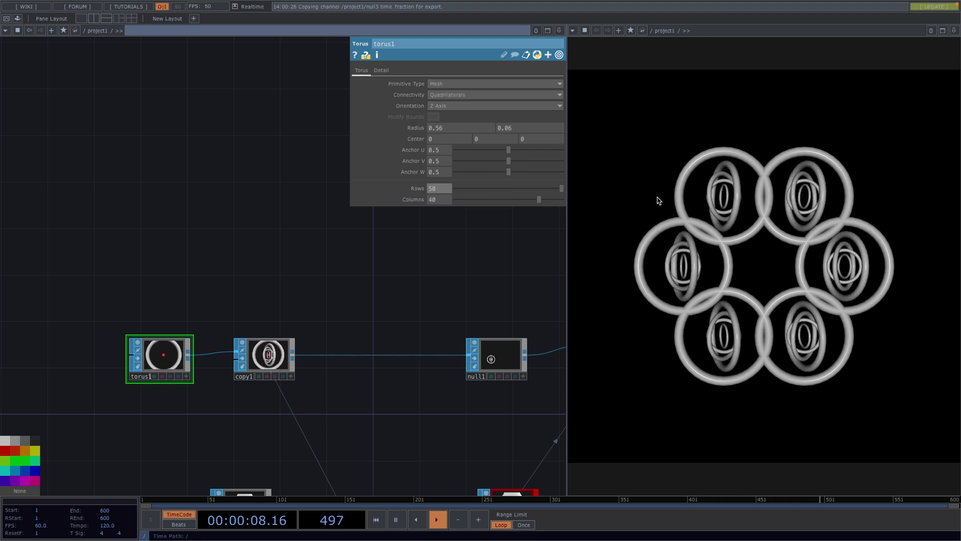
pyautogui.moveTo(560, 199); pyautogui.dragTo(625, 209)
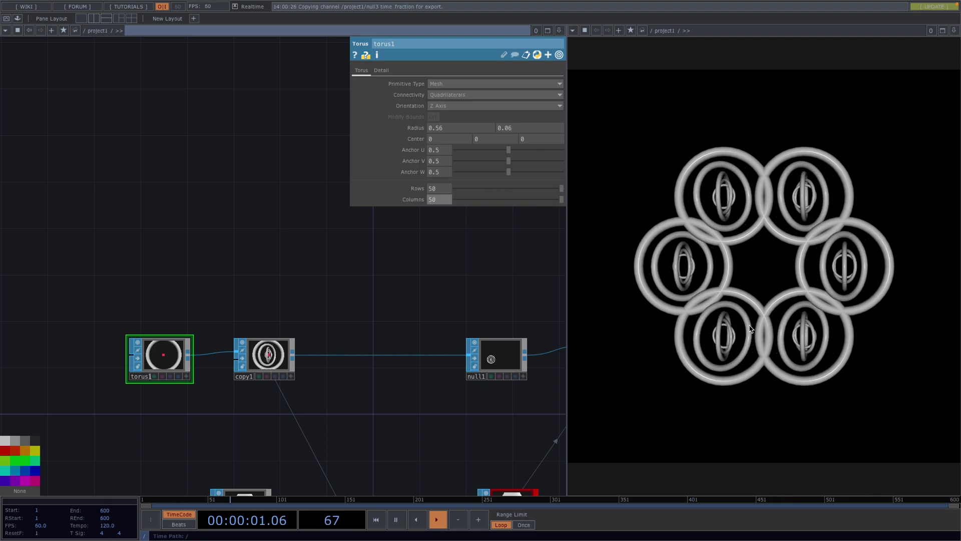
# Set the Geometry COMP's Z rotation to 50
pyautogui.moveTo(400, 331); pyautogui.dragTo(356, 261)
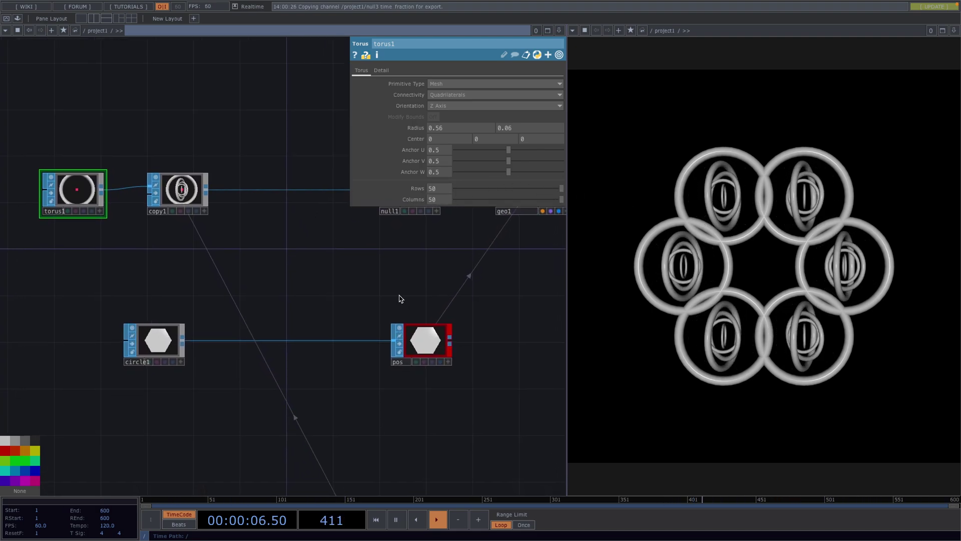
pyautogui.moveTo(379, 289); pyautogui.dragTo(312, 279)
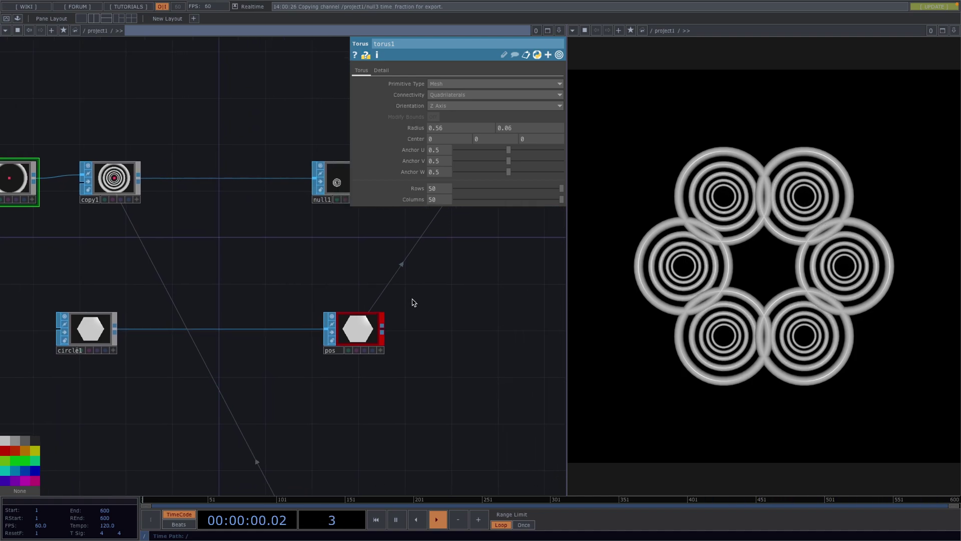
pyautogui.moveTo(425, 331); pyautogui.dragTo(405, 266)
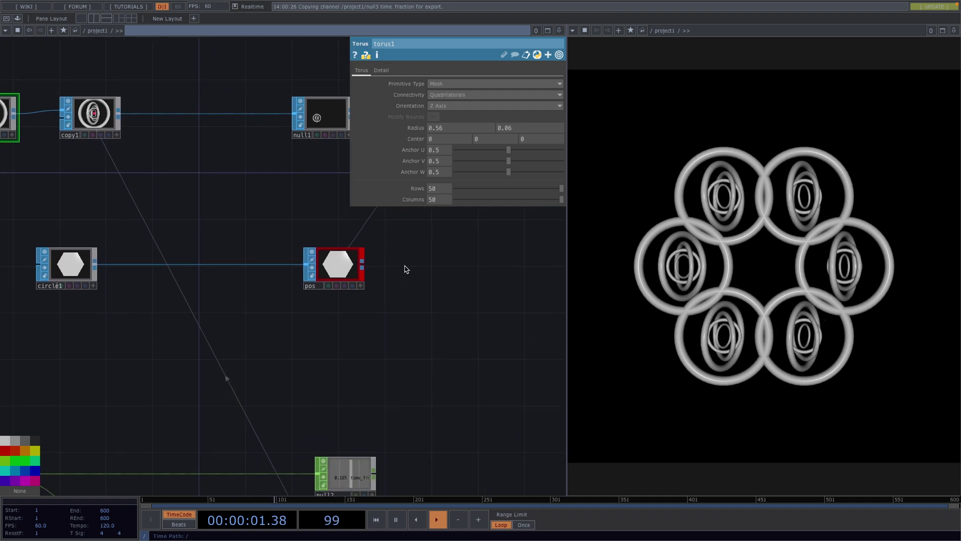
pyautogui.scroll(-2, 406, 265)
pyautogui.scroll(-3, 404, 268)
pyautogui.moveTo(417, 348); pyautogui.dragTo(293, 321)
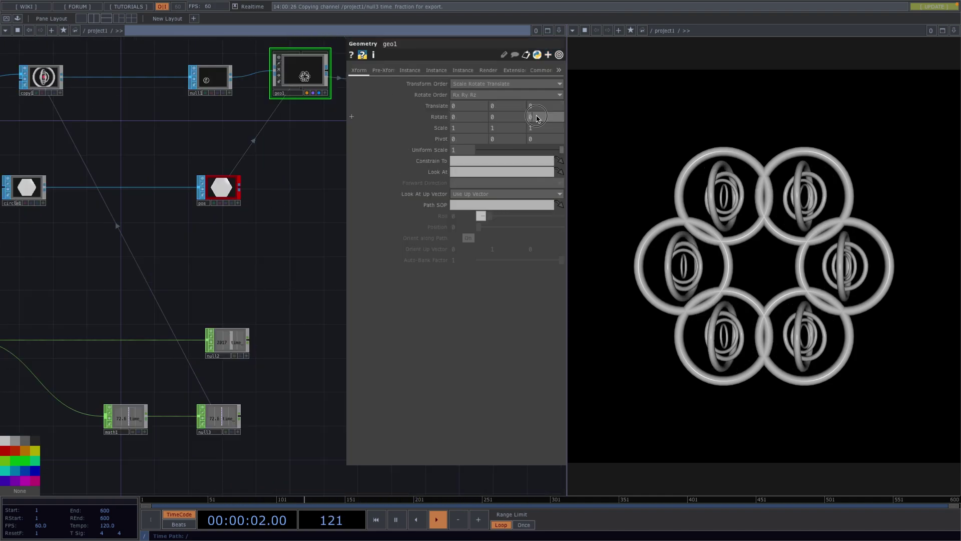
pyautogui.moveTo(536, 117); pyautogui.dragTo(546, 117, button='middle')
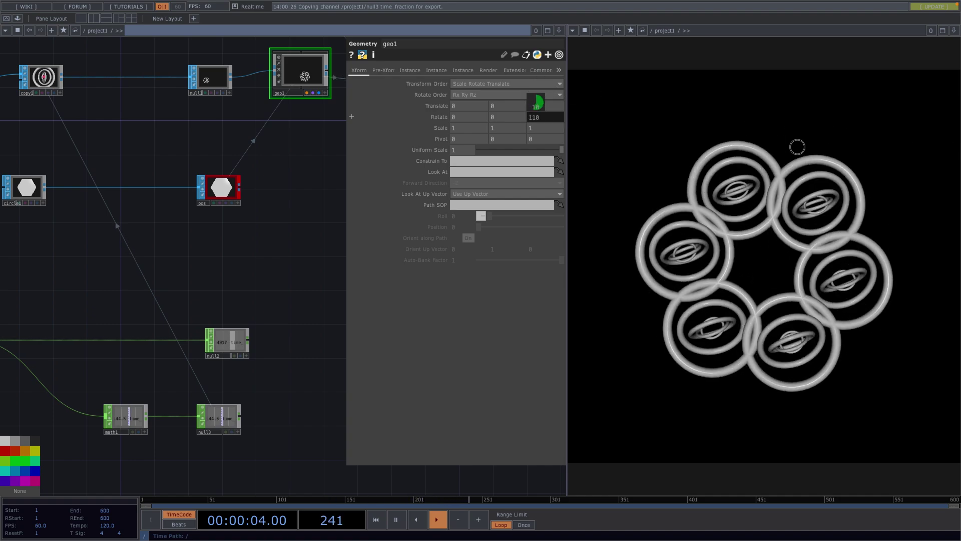
pyautogui.moveTo(610, 182); pyautogui.dragTo(652, 185, button='middle')
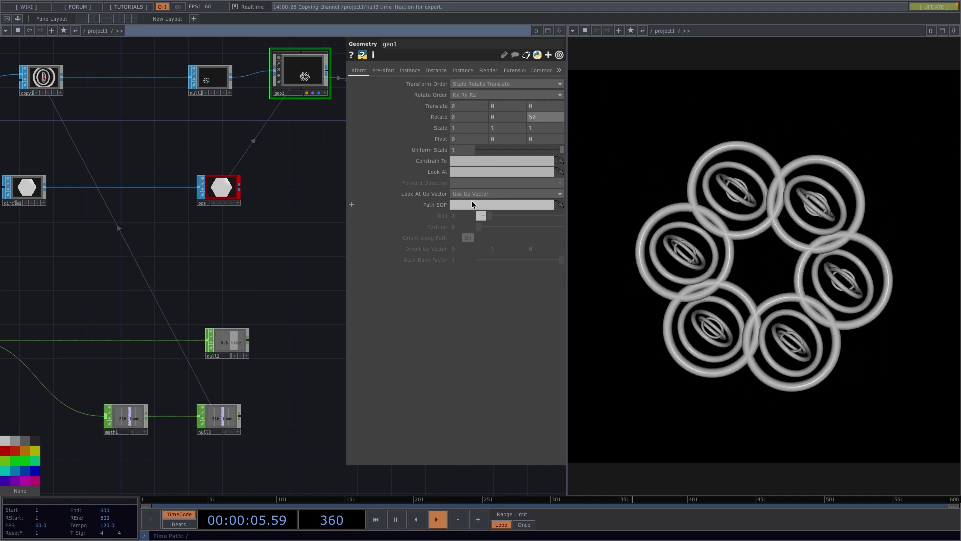
# Drive the Geometry COMP's Z rotation with the time channel of the null3 CHOP
pyautogui.click(237, 432)
pyautogui.moveTo(223, 420); pyautogui.dragTo(498, 164)
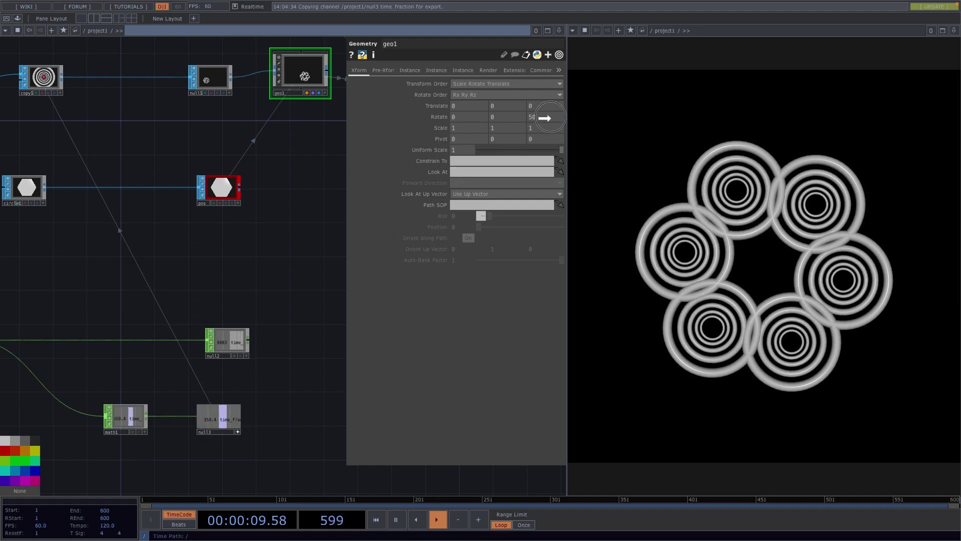
pyautogui.moveTo(549, 118); pyautogui.dragTo(549, 118)
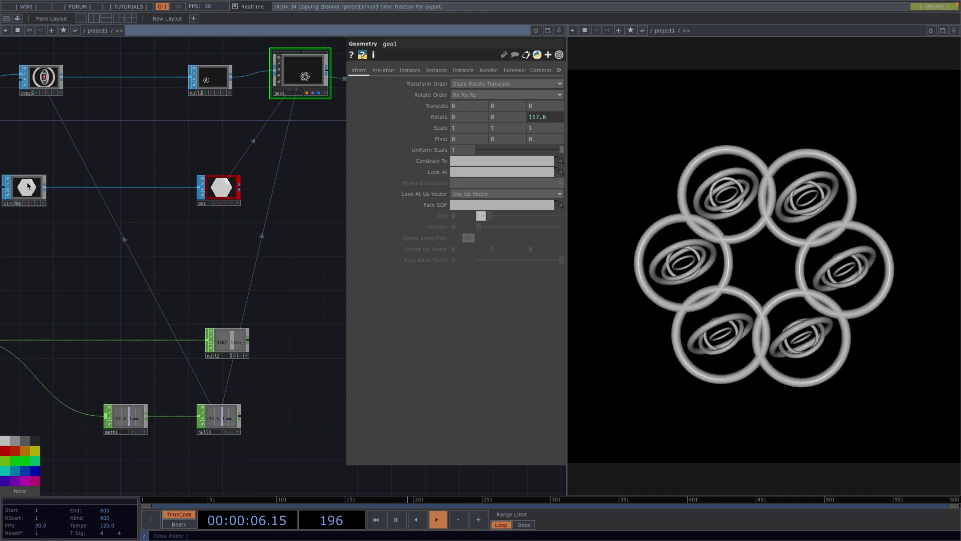
# Set the Circle SOP's divisions to 3
pyautogui.click(27, 186)
pyautogui.click(463, 181)
pyautogui.moveTo(462, 181)
pyautogui.mouseDown()
pyautogui.moveTo(521, 179)
pyautogui.moveTo(461, 190)
pyautogui.mouseUp()
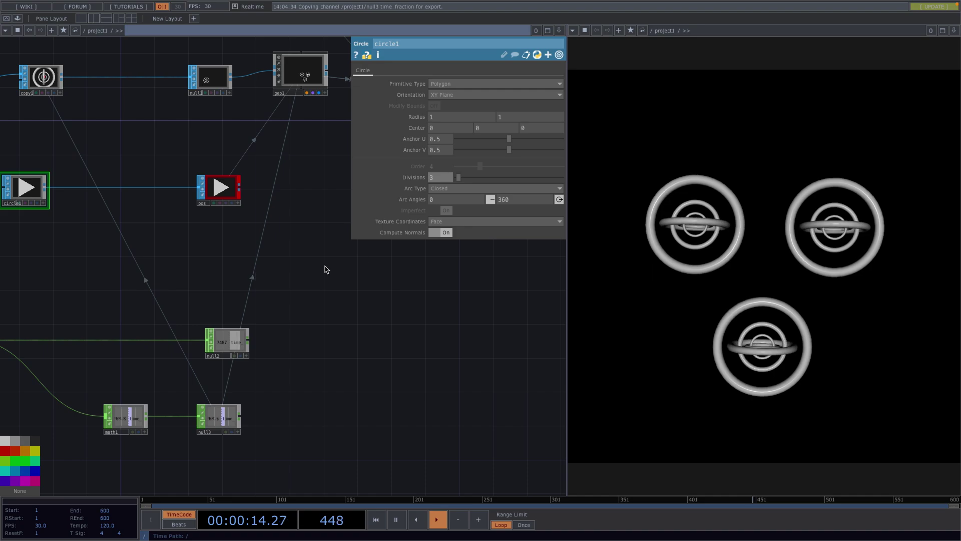
# Add a Movie File In TOP to the network beside the Environment Light COMP
pyautogui.moveTo(326, 267); pyautogui.dragTo(346, 399)
pyautogui.click(326, 146)
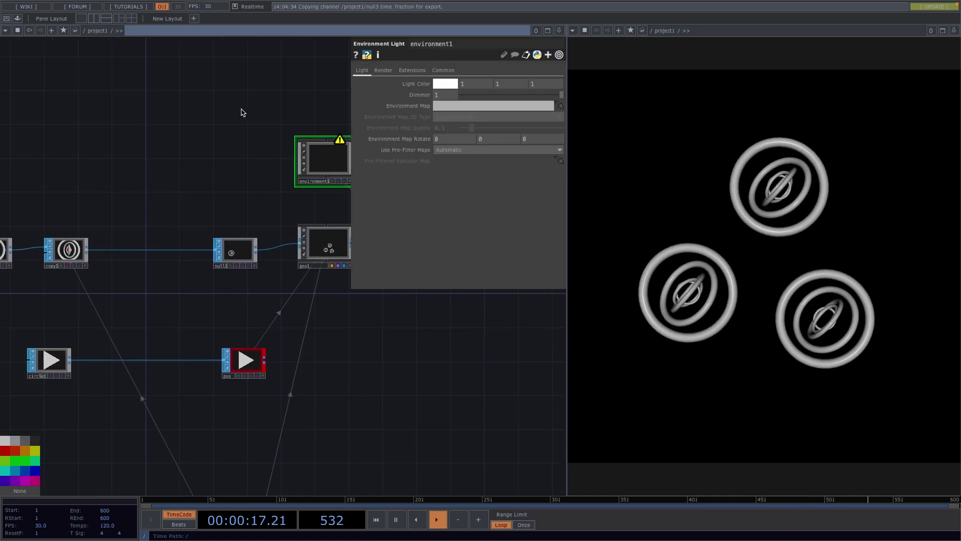
pyautogui.moveTo(242, 112); pyautogui.dragTo(321, 191)
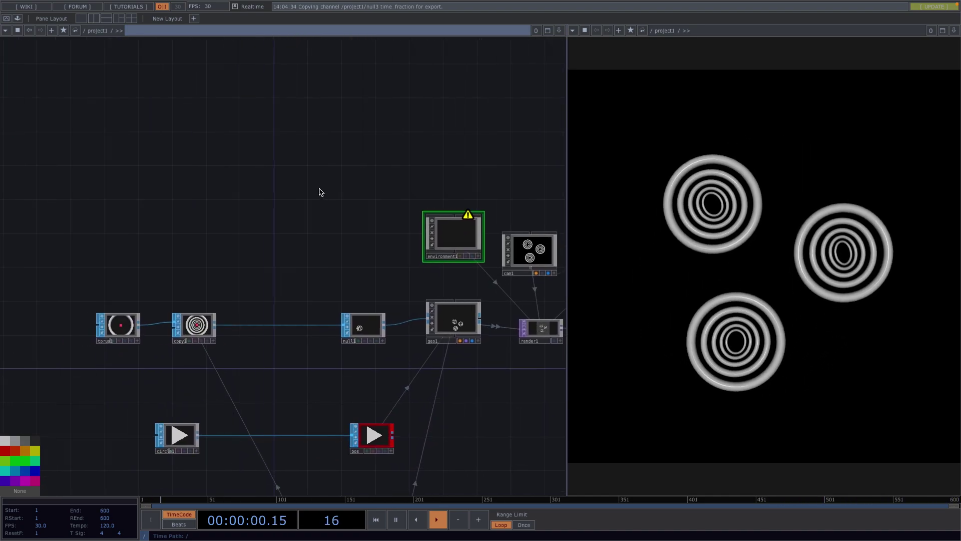
pyautogui.press('Tab')
pyautogui.write('movi')
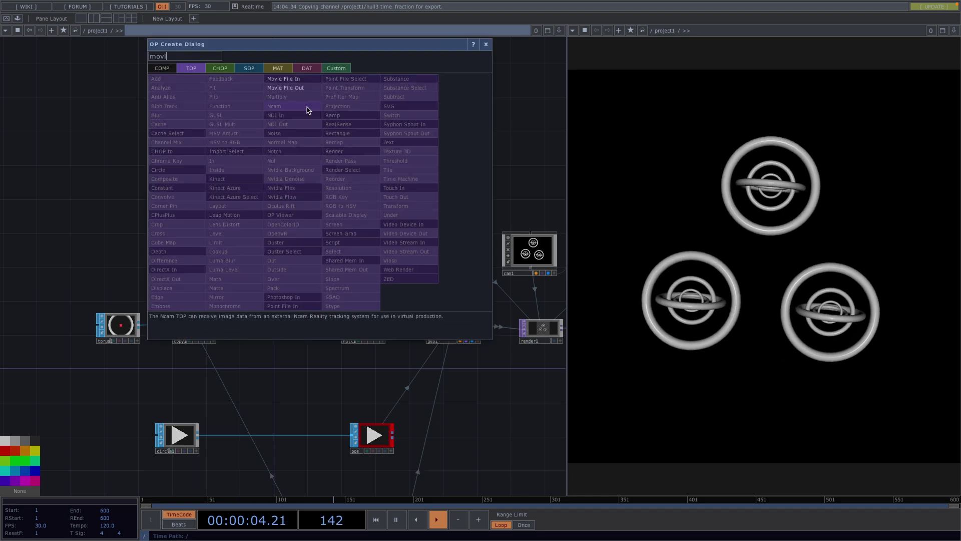
pyautogui.click(286, 79)
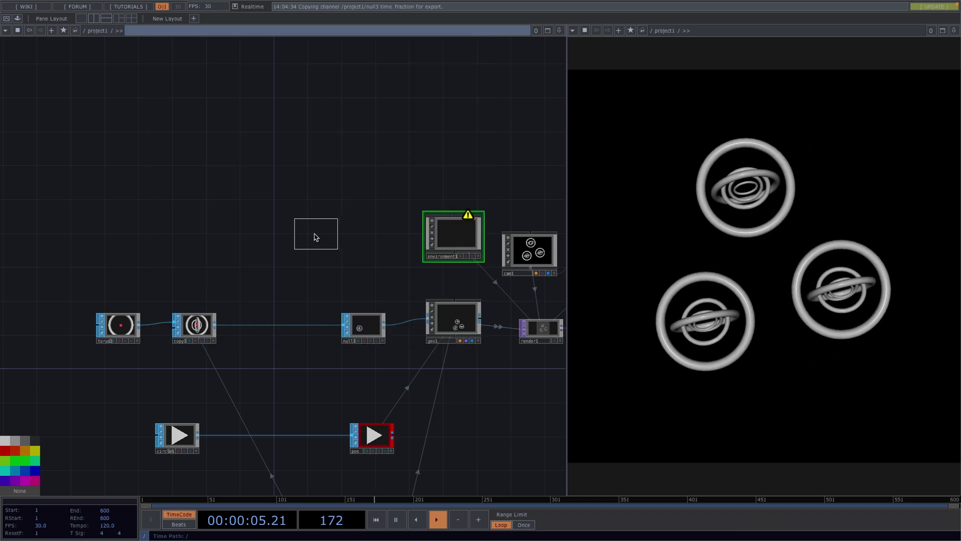
pyautogui.click(264, 236)
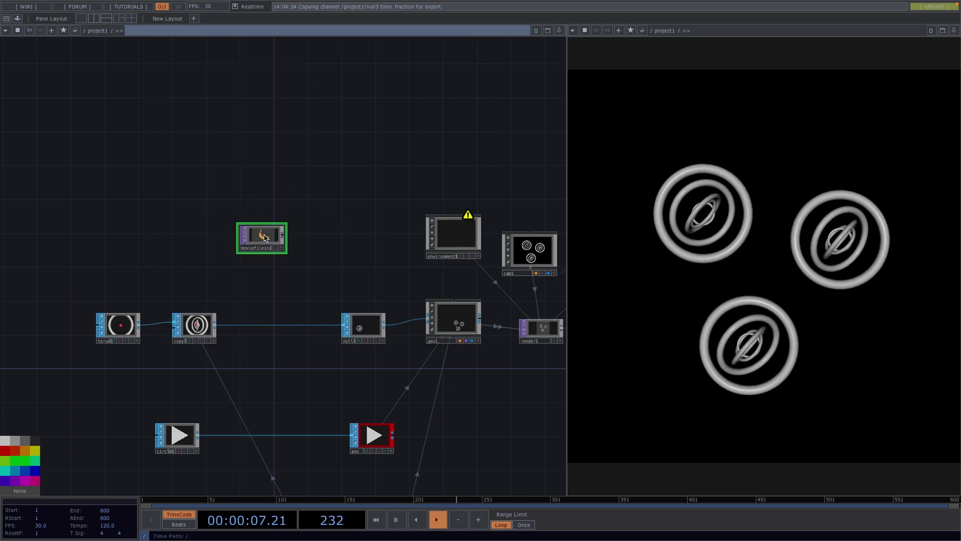
# Load CloudyOcean_2Kx1K_8bit.tif from the Map samples folder into the Movie File In TOP
pyautogui.press('p')
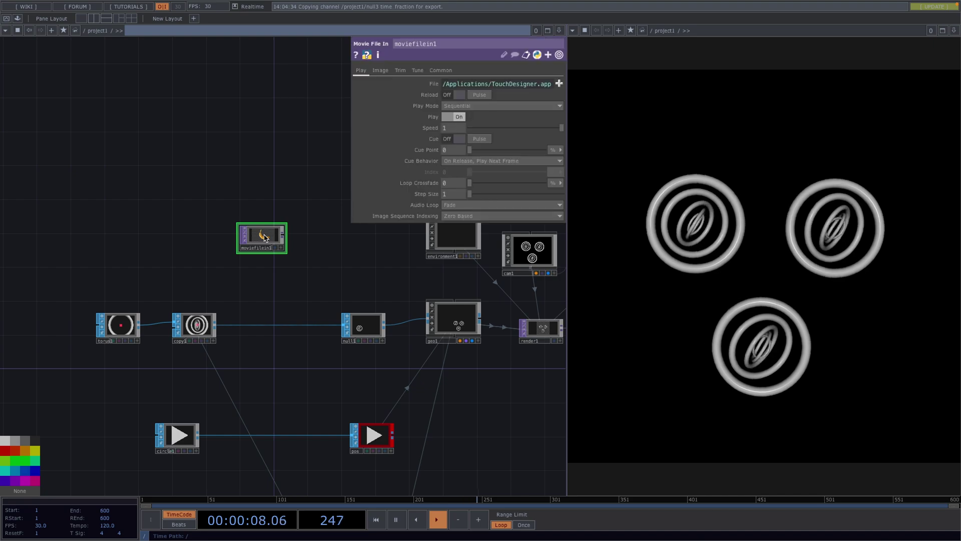
pyautogui.click(558, 84)
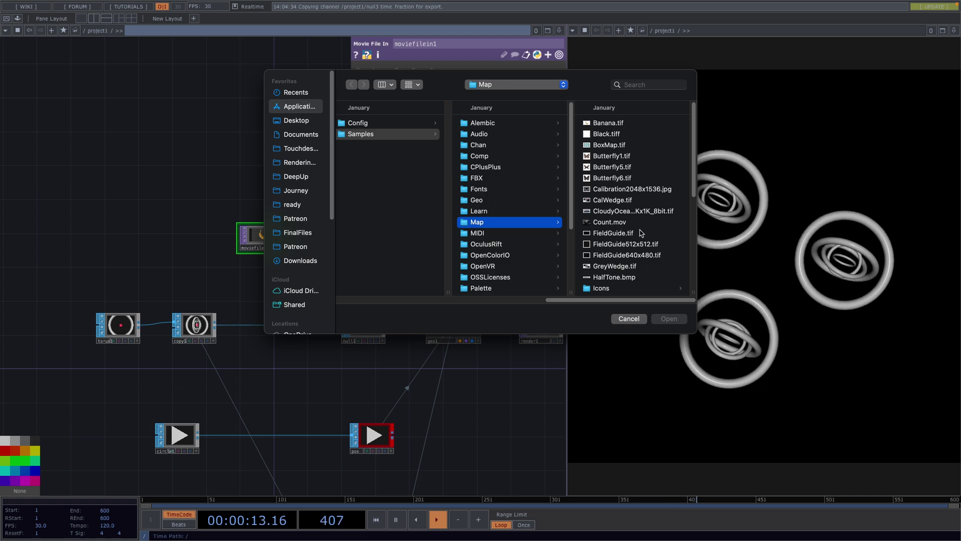
pyautogui.click(632, 191)
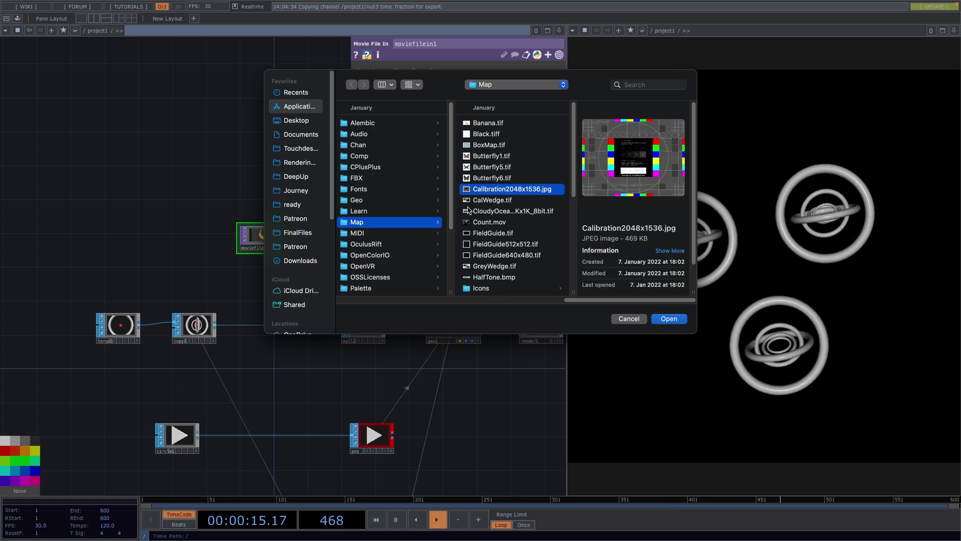
pyautogui.click(469, 210)
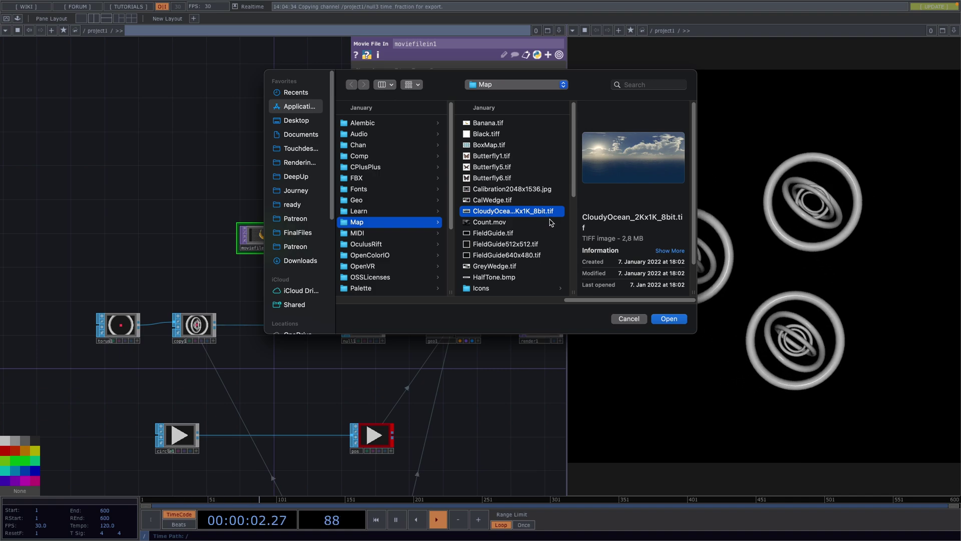
pyautogui.click(683, 319)
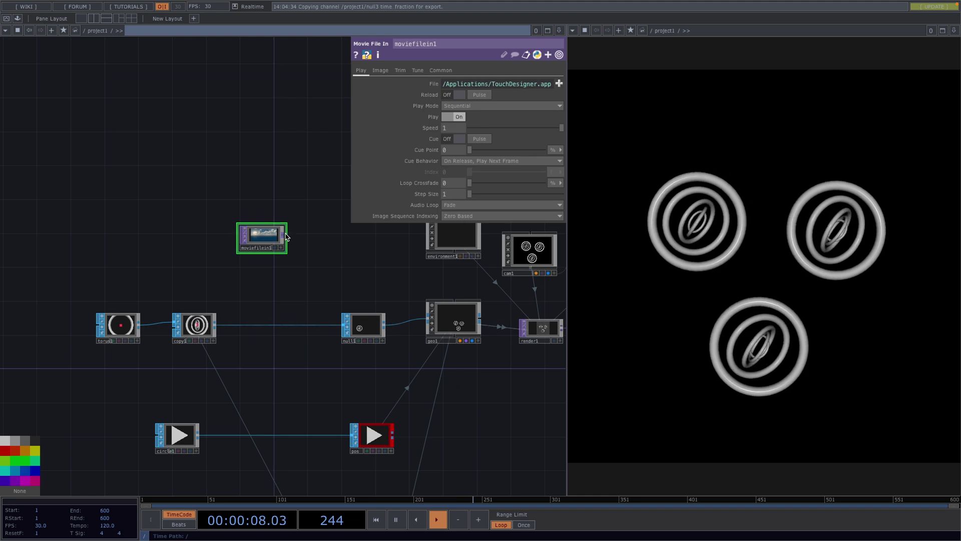
# Append a Null TOP to the output of the Movie File In TOP
pyautogui.press('Tab')
pyautogui.write('nu')
pyautogui.click(249, 206)
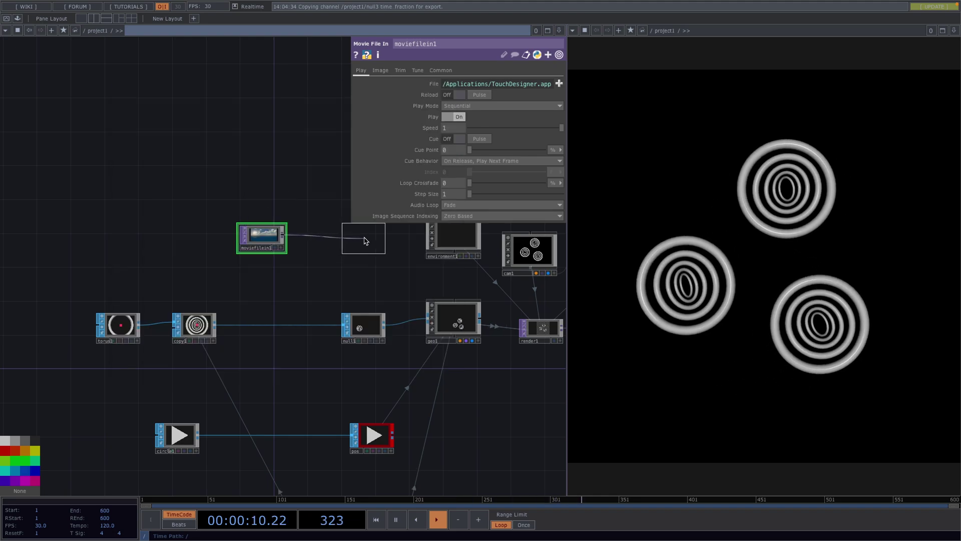
pyautogui.click(366, 236)
# Assign the new Null TOP as the Environment Light's environment map
pyautogui.moveTo(296, 259); pyautogui.dragTo(183, 253)
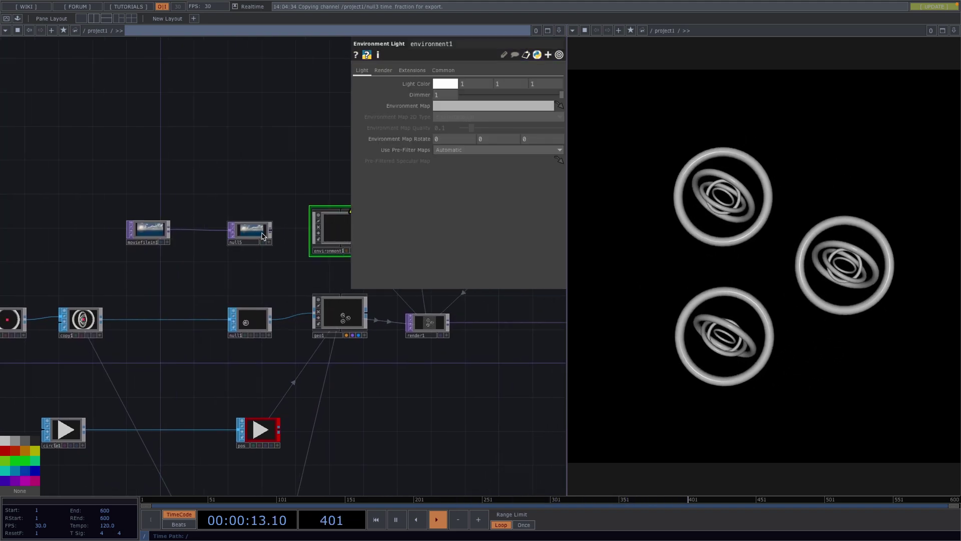
pyautogui.moveTo(260, 233); pyautogui.dragTo(480, 107)
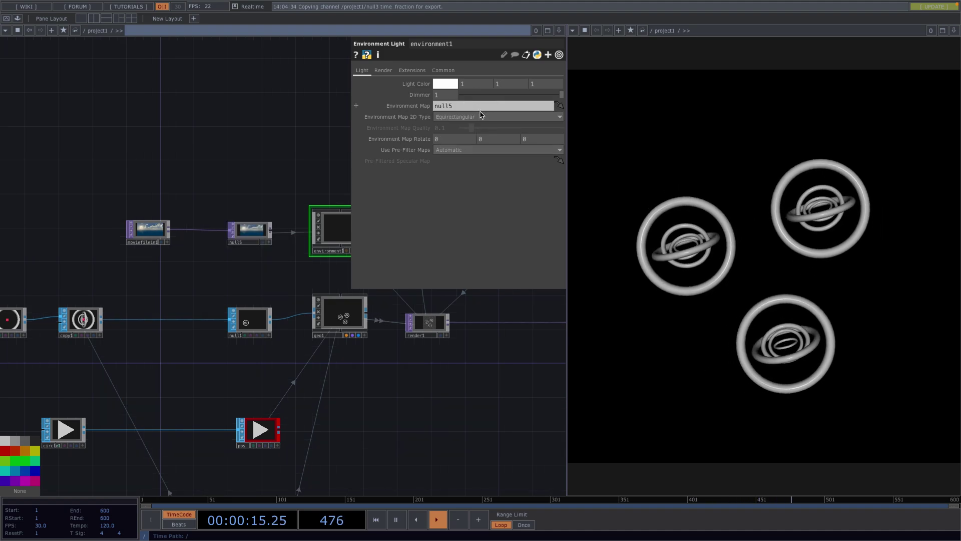
pyautogui.moveTo(472, 371); pyautogui.dragTo(431, 343)
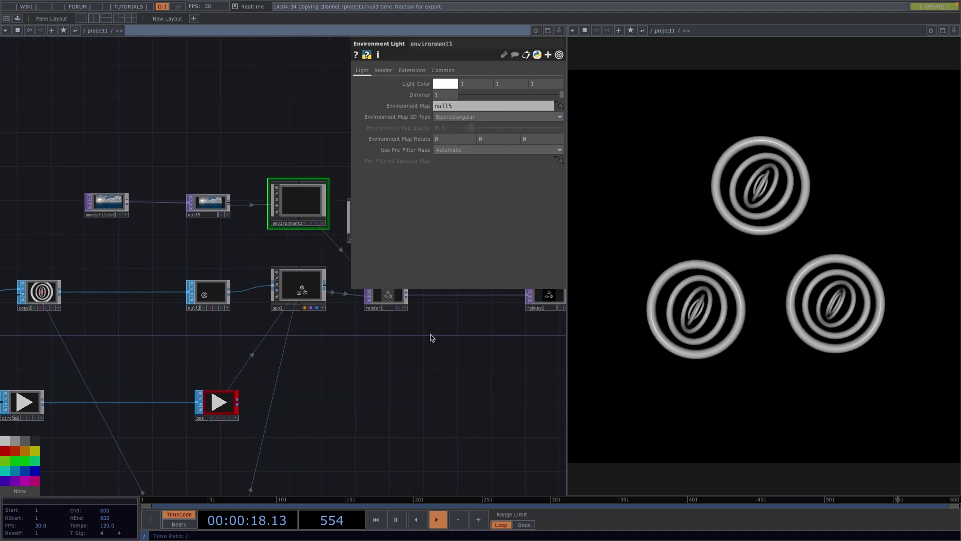
pyautogui.press('p')
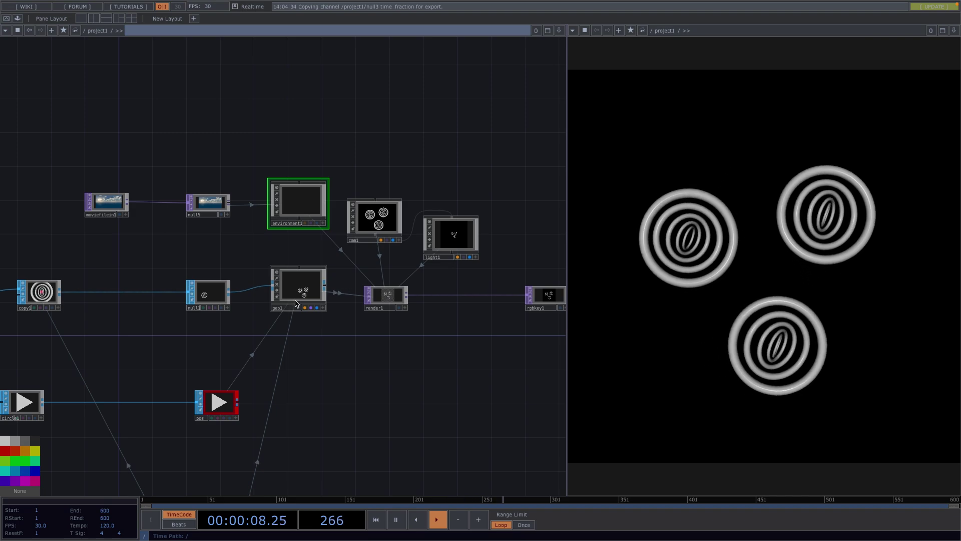
# Create a PBR material below the Geometry COMP and assign it to the geometry
pyautogui.press('Tab')
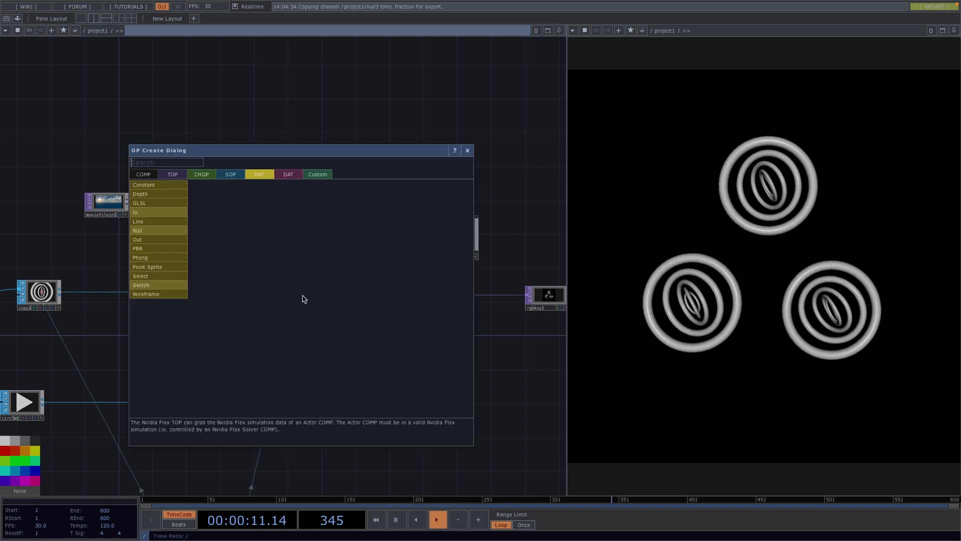
pyautogui.write('pb')
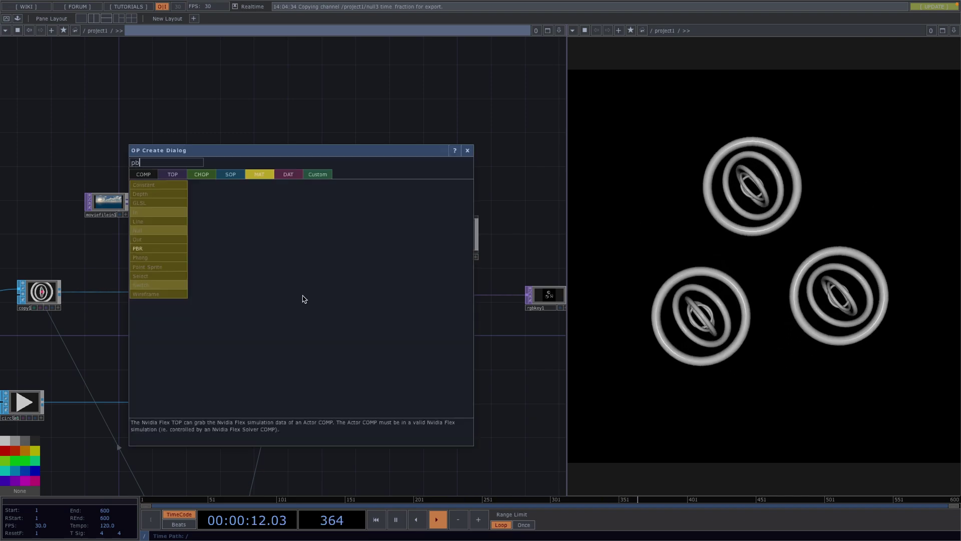
pyautogui.click(171, 247)
pyautogui.click(304, 355)
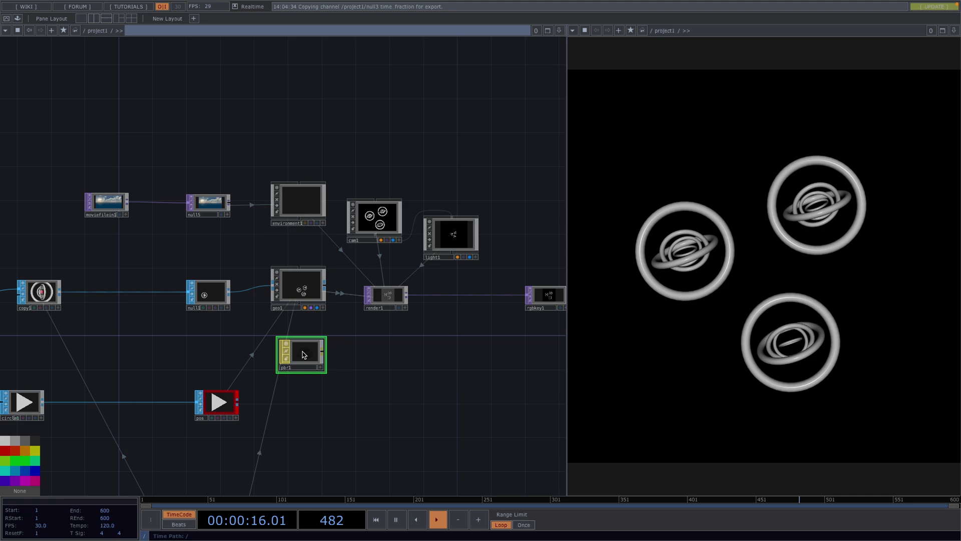
pyautogui.moveTo(303, 355); pyautogui.dragTo(307, 292)
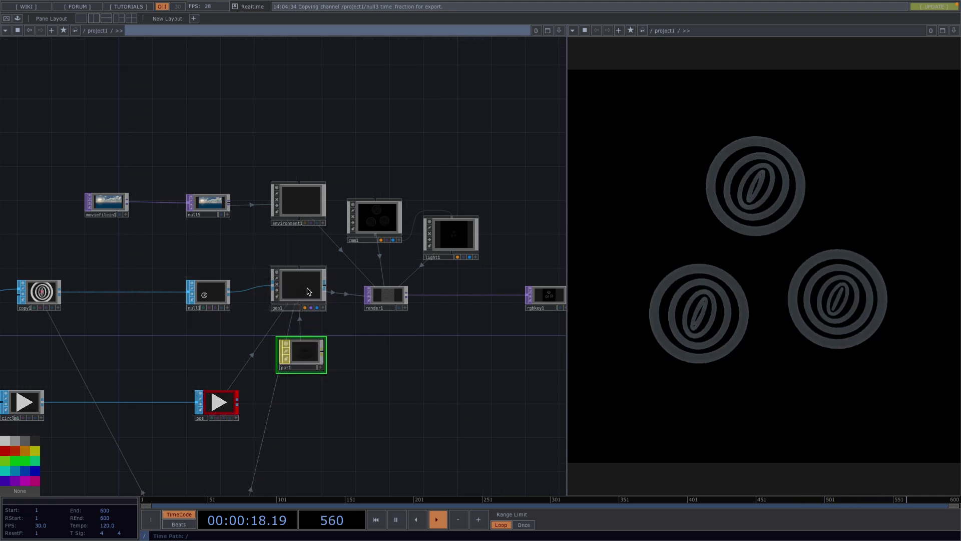
pyautogui.moveTo(307, 362); pyautogui.dragTo(299, 379)
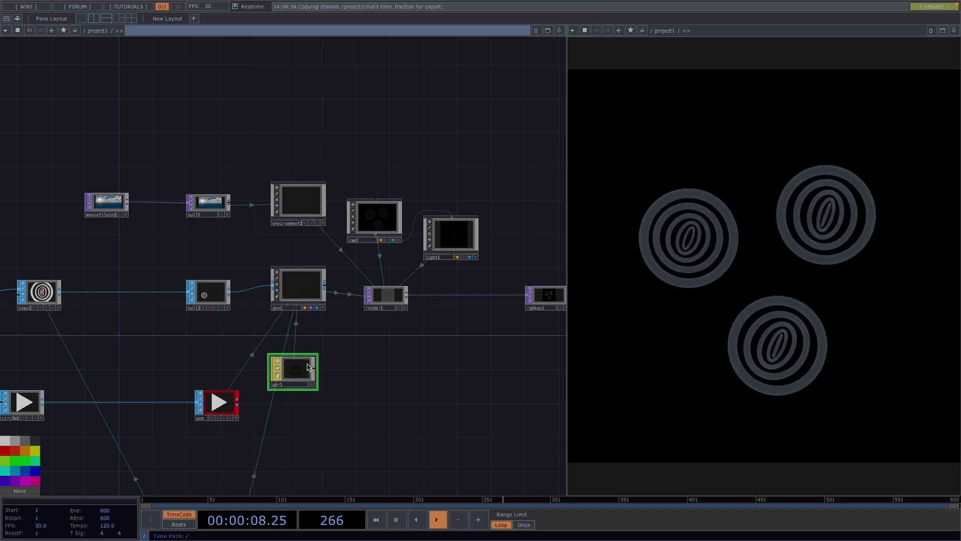
# Set the PBR material's specular level to 0.645, metallic 0.741, roughness 0.181, ambient occlusion 0.572 and environment light quality 0.548
pyautogui.press('p')
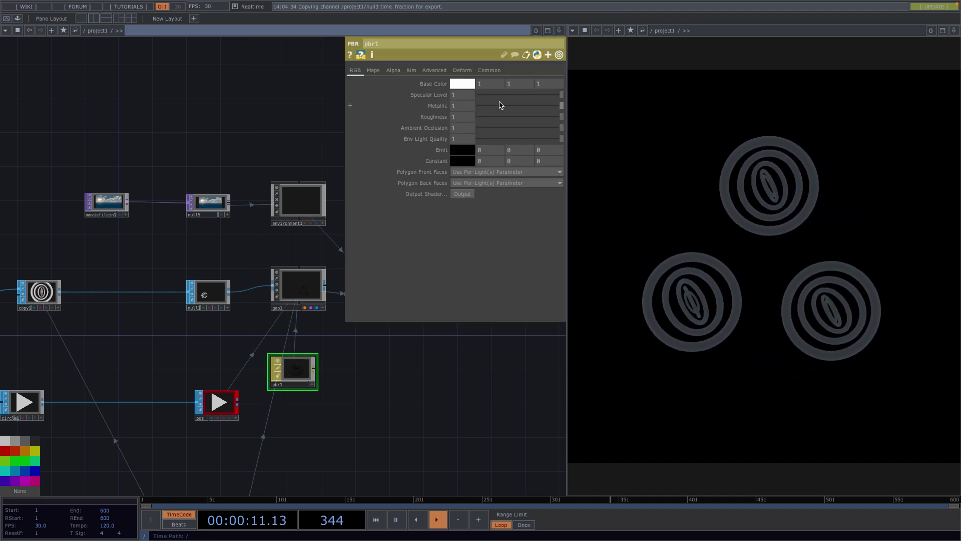
pyautogui.moveTo(546, 109); pyautogui.dragTo(499, 121)
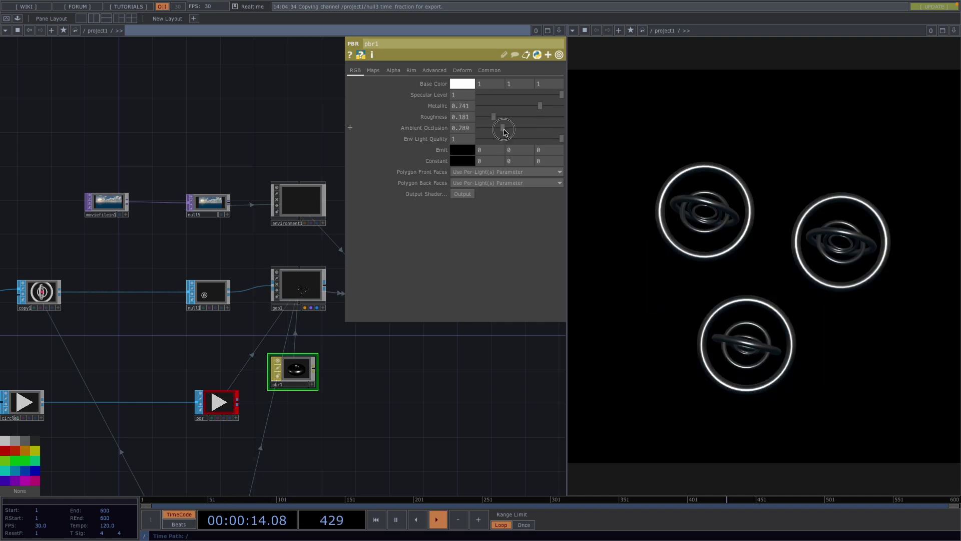
pyautogui.moveTo(506, 129); pyautogui.dragTo(545, 130)
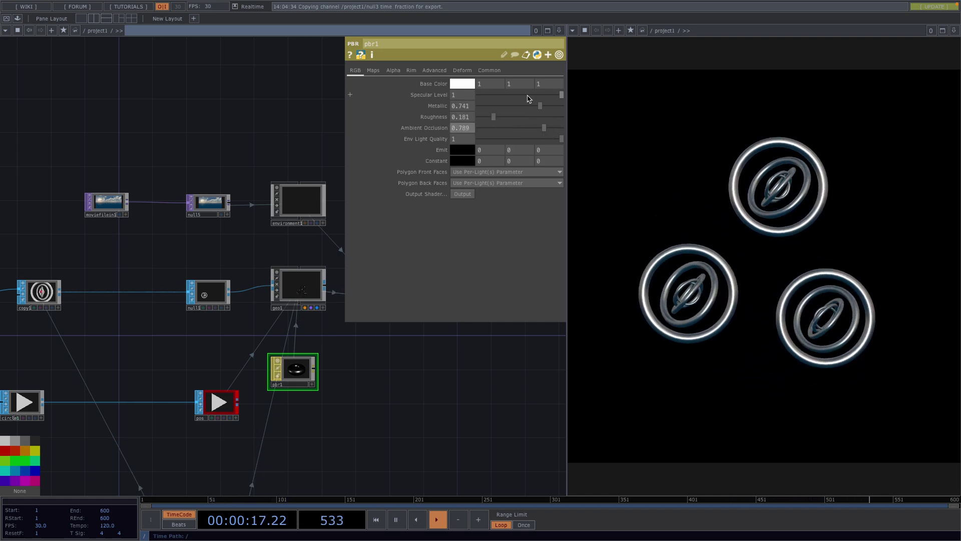
pyautogui.moveTo(559, 96); pyautogui.dragTo(532, 96)
pyautogui.moveTo(560, 139); pyautogui.dragTo(525, 127)
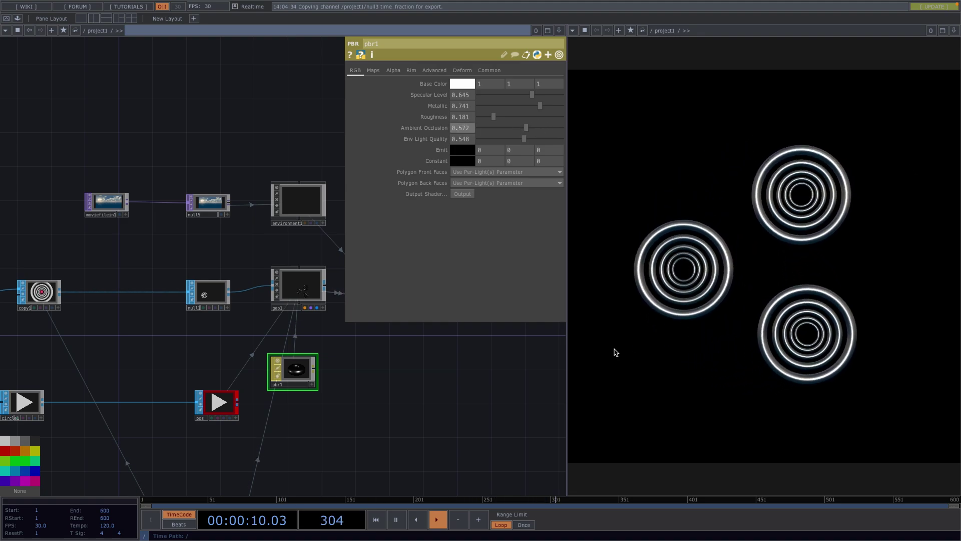
pyautogui.press('p')
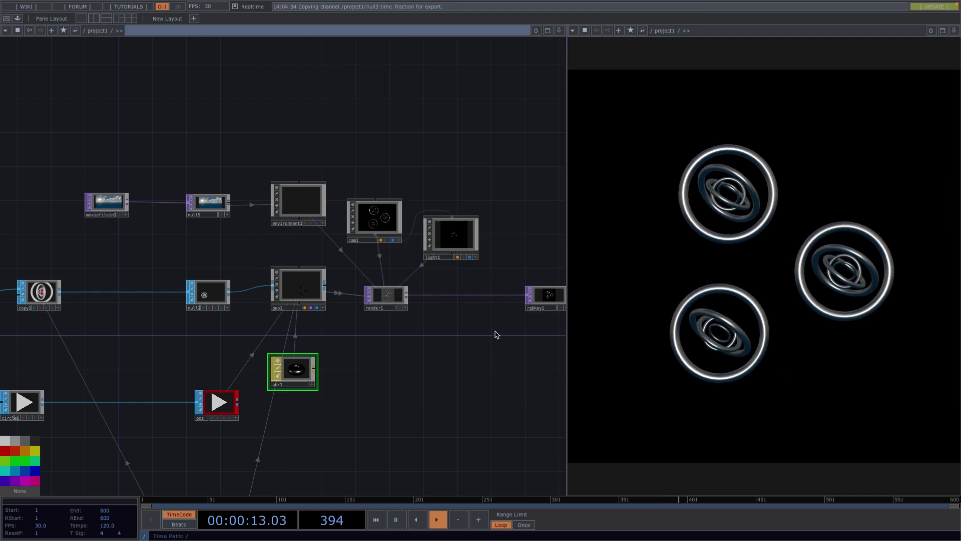
# Examine the Light COMP's position relative to the rings in its own viewer
pyautogui.moveTo(495, 332); pyautogui.dragTo(451, 333)
pyautogui.scroll(8, 424, 244)
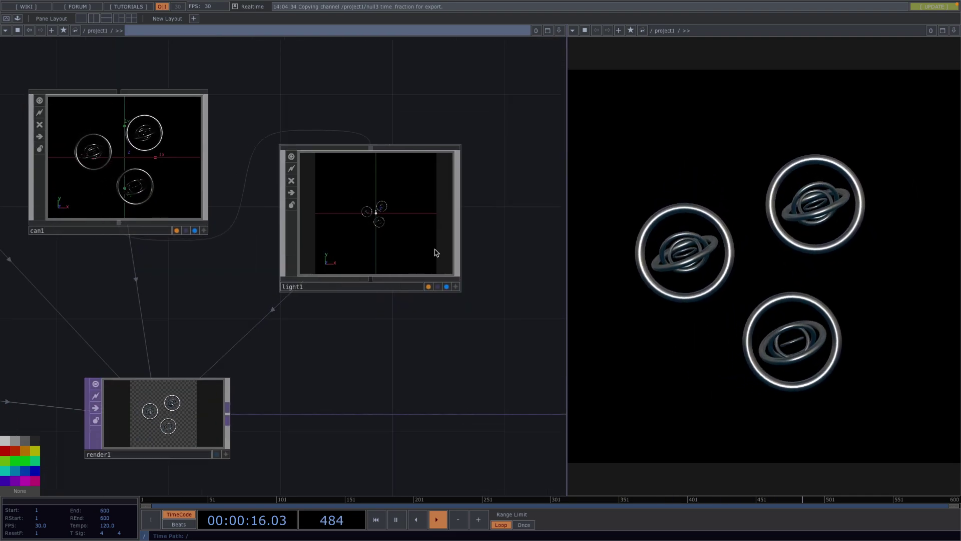
pyautogui.click(456, 288)
pyautogui.moveTo(416, 222)
pyautogui.mouseDown()
pyautogui.moveTo(392, 218)
pyautogui.moveTo(405, 221)
pyautogui.mouseUp()
pyautogui.click(455, 287)
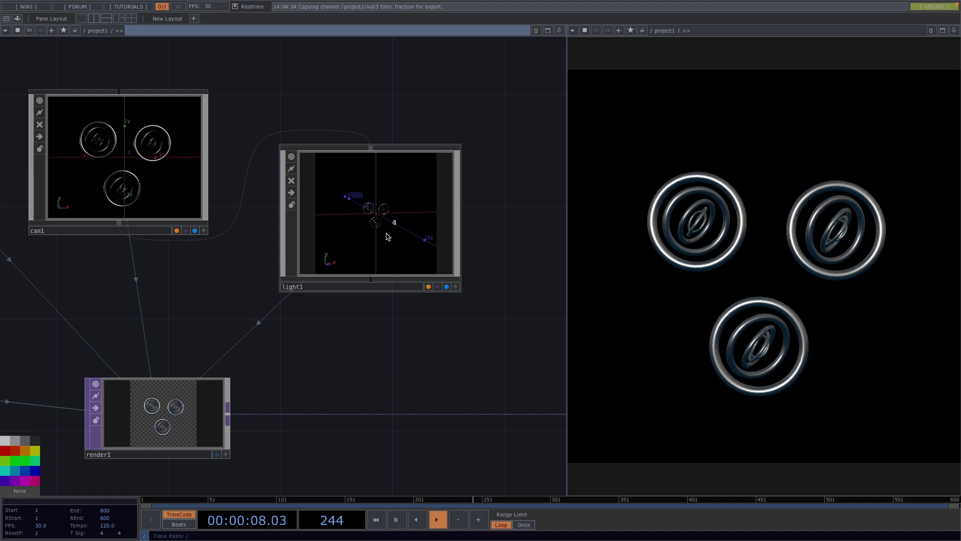
# Raise the Circle SOP's divisions to 50
pyautogui.scroll(-6, 339, 328)
pyautogui.moveTo(370, 332); pyautogui.dragTo(479, 205)
pyautogui.scroll(-2, 407, 269)
pyautogui.scroll(-2, 386, 335)
pyautogui.moveTo(387, 343); pyautogui.dragTo(413, 333)
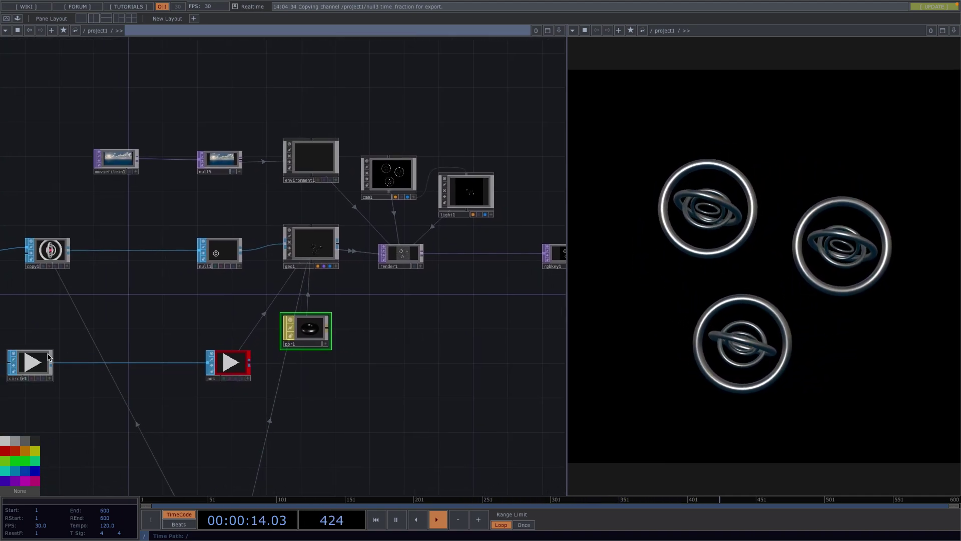
pyautogui.click(32, 362)
pyautogui.press('p')
pyautogui.moveTo(453, 179); pyautogui.dragTo(566, 177)
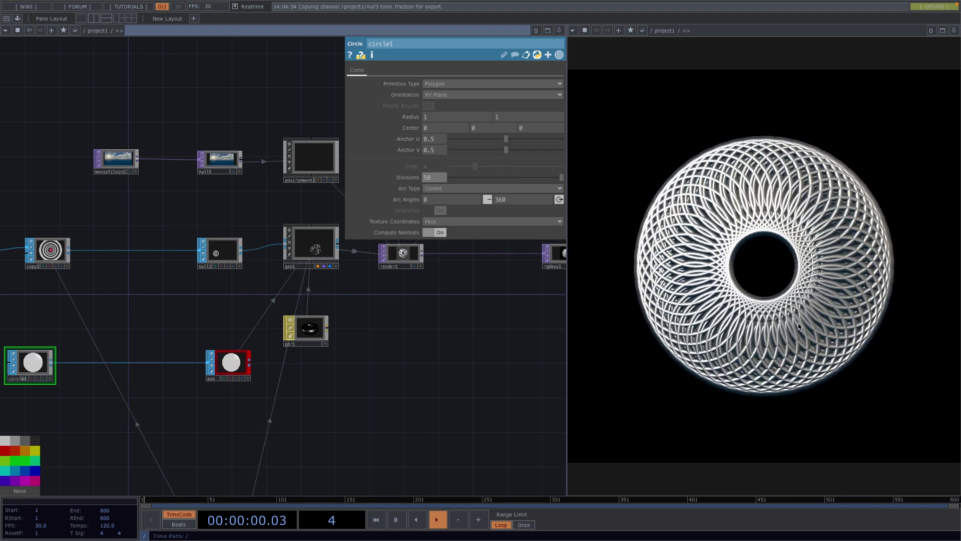